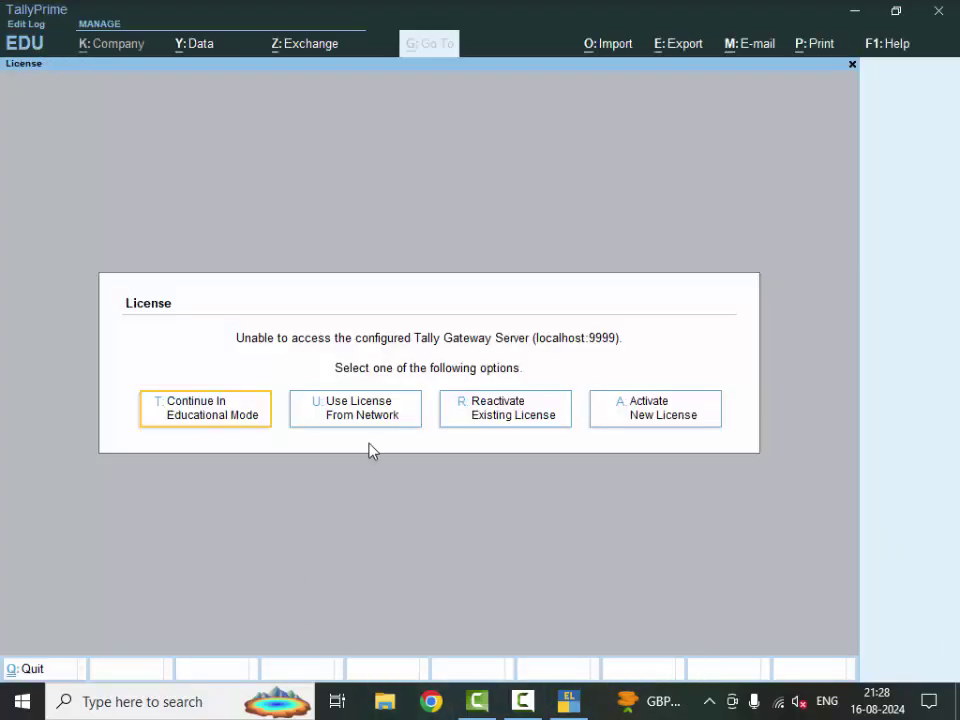
- Dismiss the licence prompt and continue in Educational Mode
click(188, 425)
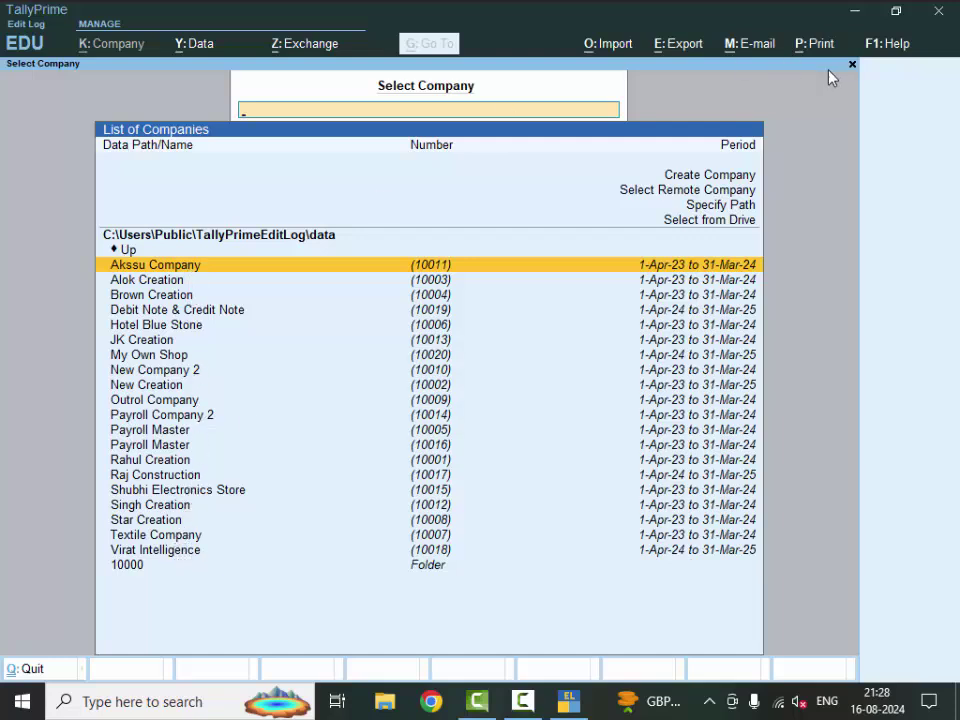
- Choose Create Company from the Select Company list to get a blank company form
click(734, 177)
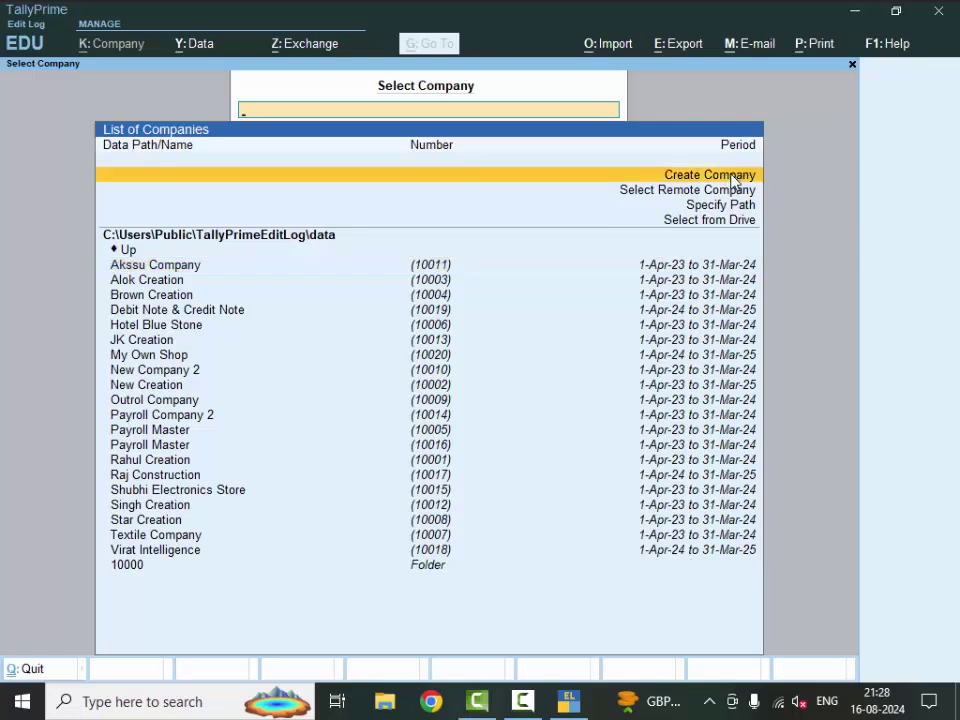
click(729, 174)
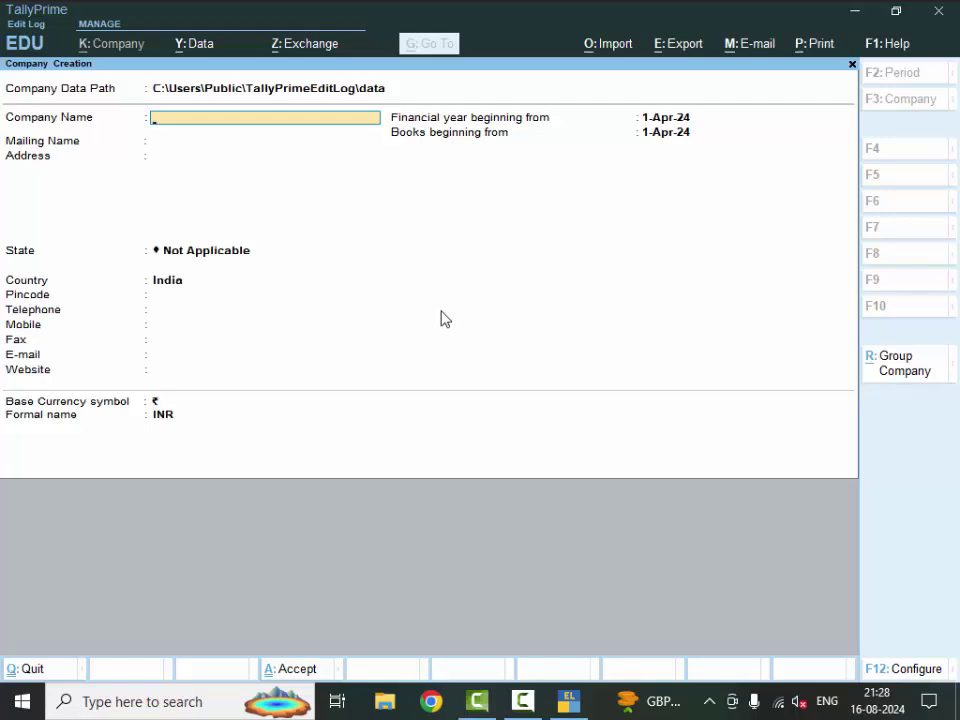
- Enter the company name Lokesh Center and its street address
text(Lokesh Center)
key(Return)
key(Return)
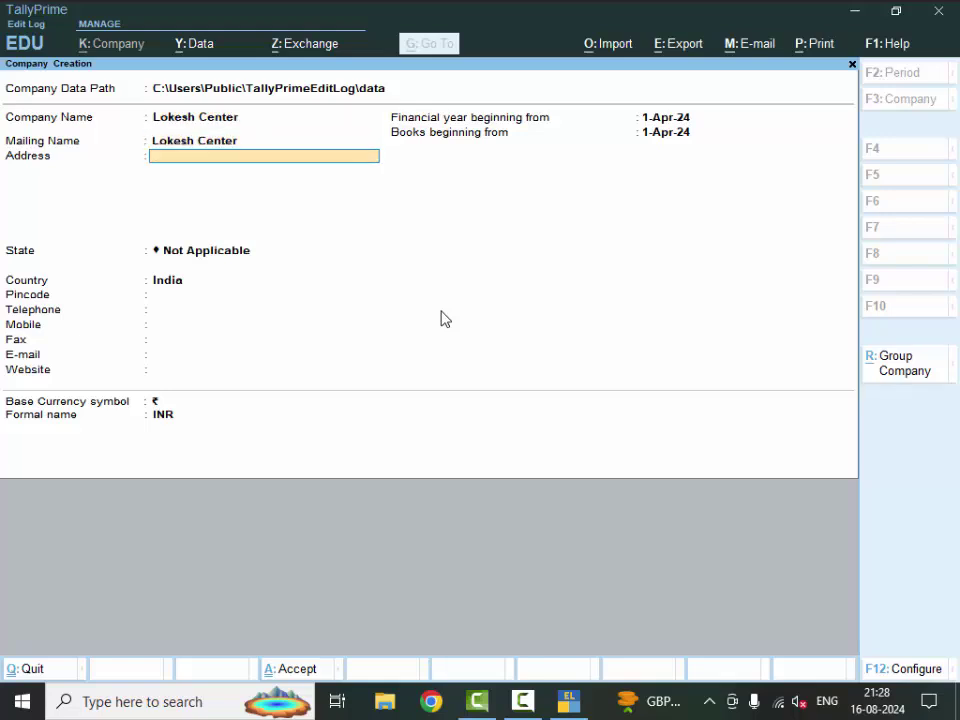
text(Newcolony Deoria)
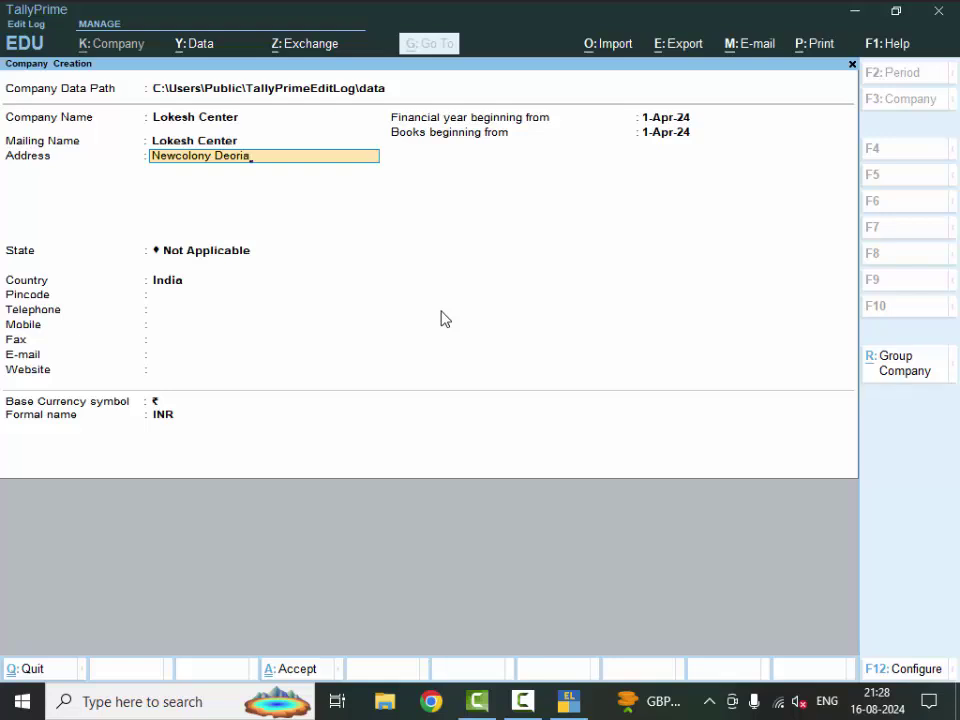
text(\)
key(BackSpace)
key(BackSpace)
key(BackSpace)
key(BackSpace)
key(BackSpace)
key(BackSpace)
key(BackSpace)
key(BackSpace)
key(BackSpace)
key(BackSpace)
key(BackSpace)
key(BackSpace)
key(BackSpace)
key(BackSpace)
text(Colony Deoria)
key(Return)
key(Return)
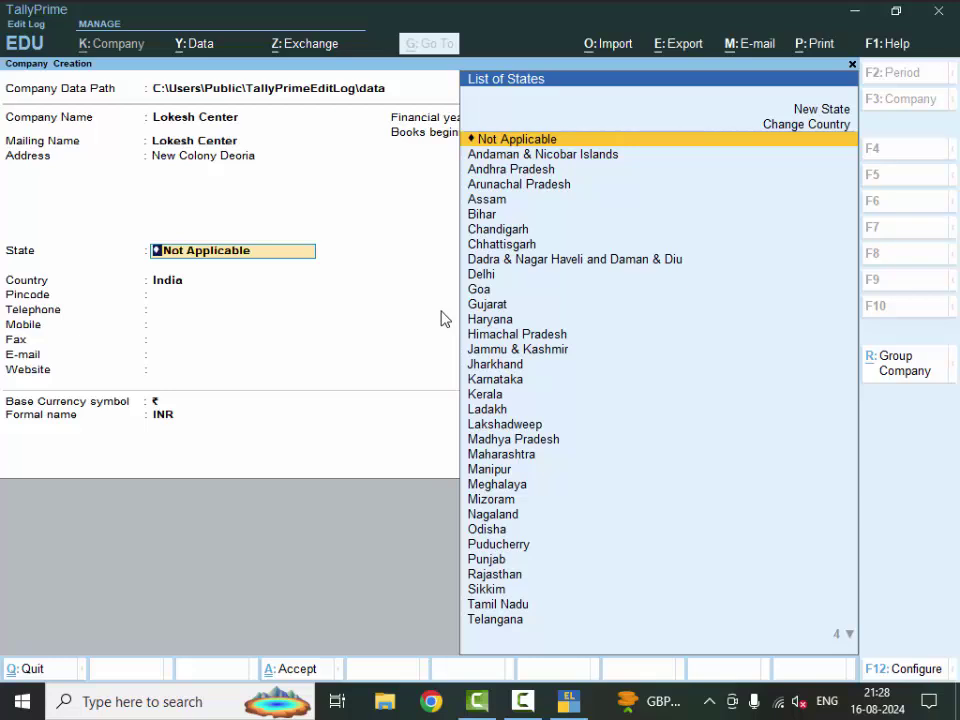
- Set the state to Uttar Pradesh, enter the pincode, and skip the remaining fields
text(U)
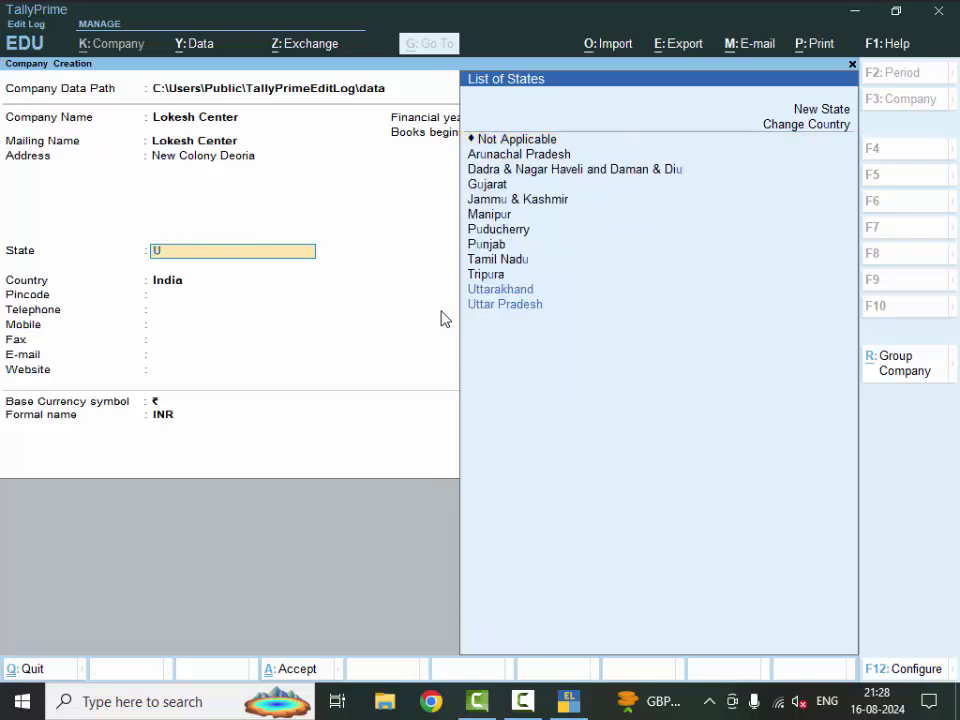
key(Down)
key(Return)
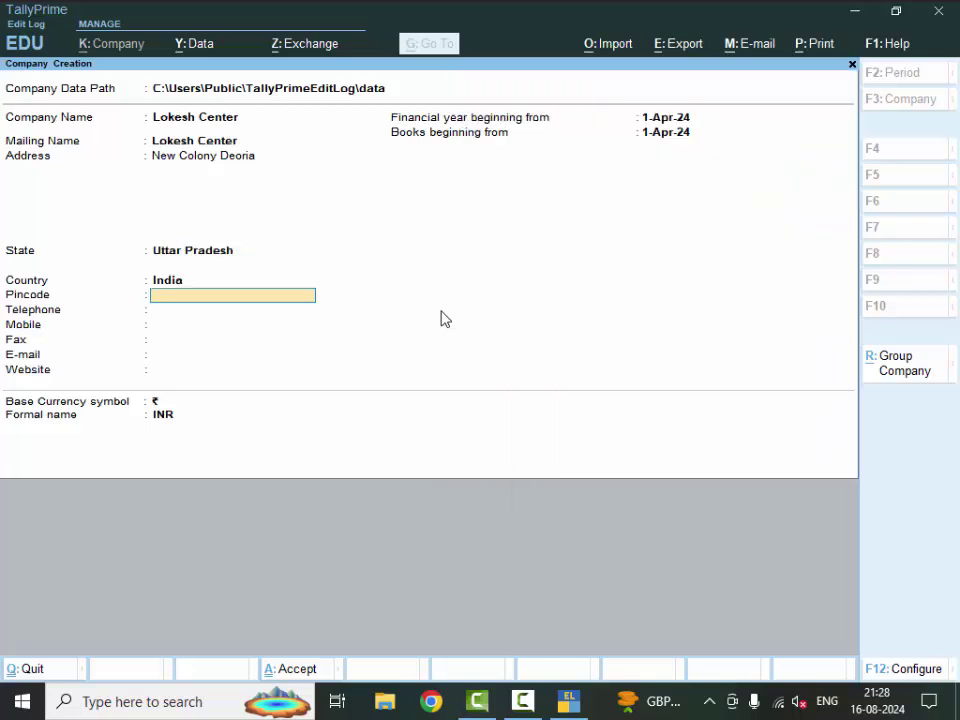
text(274001)
key(Return)
key(Return)
key(Return)
key(Return)
key(Return)
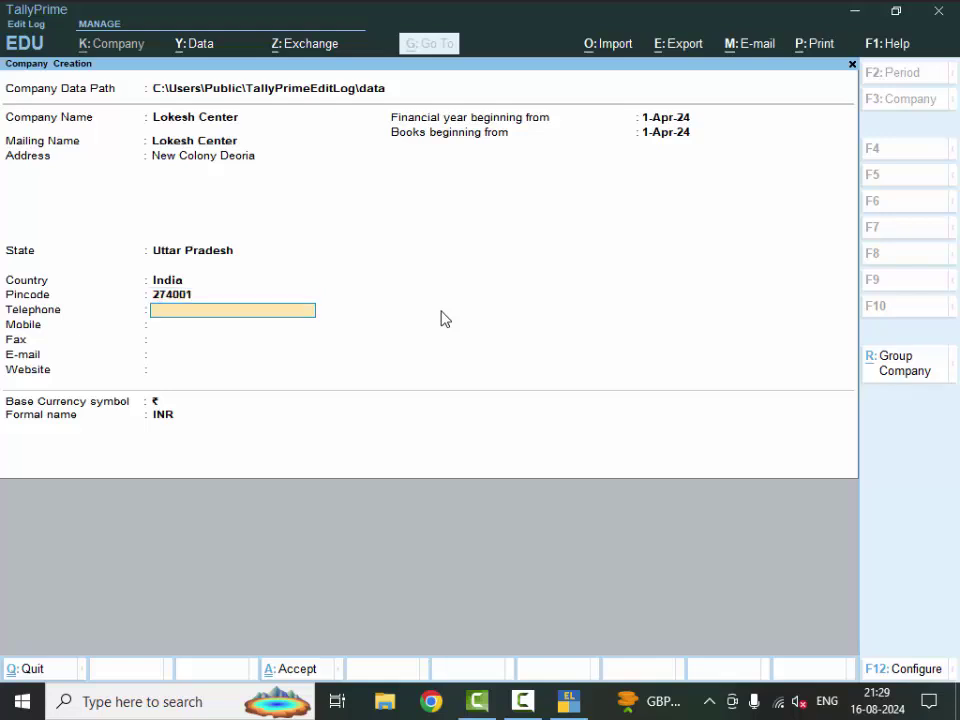
key(Return)
key(Return)
key(Return)
key(Return)
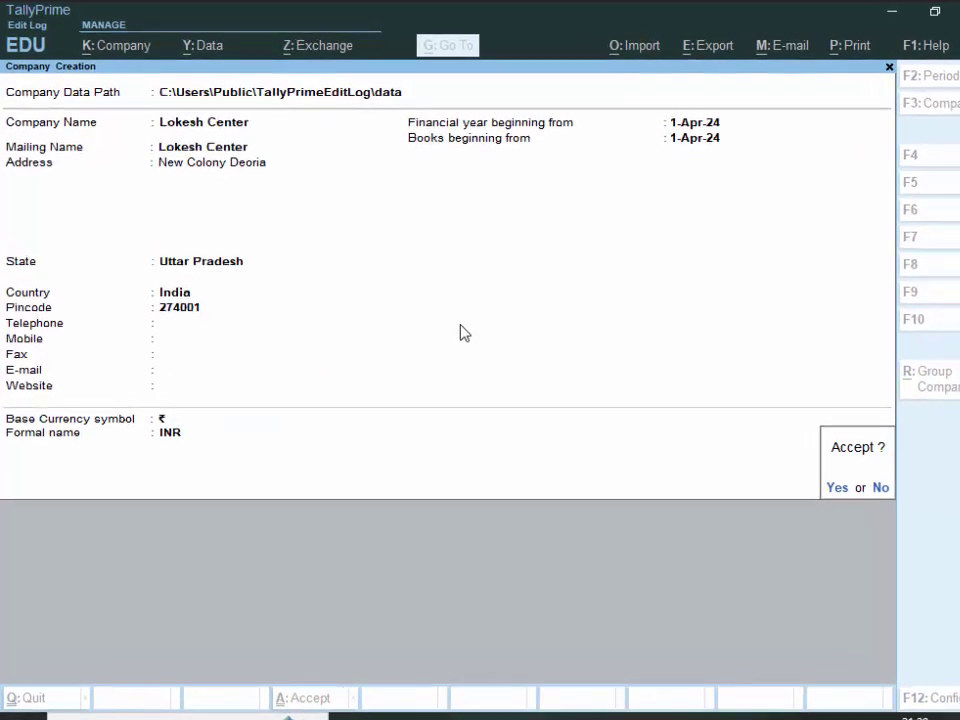
- Create the company and enable Tax Deducted at Source
key(Return)
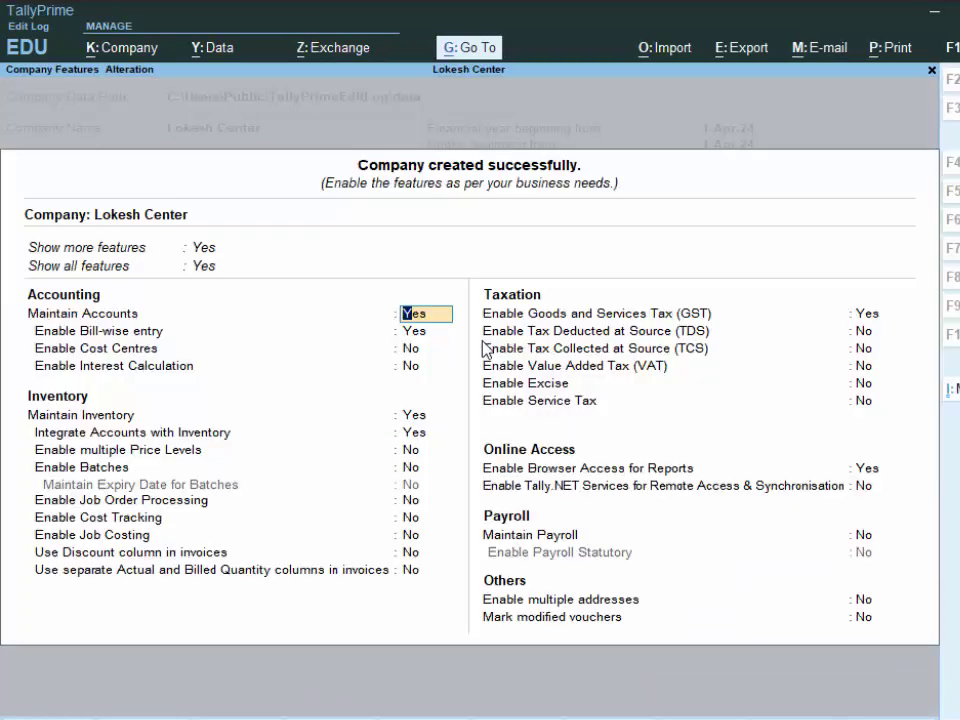
click(867, 334)
key(Return)
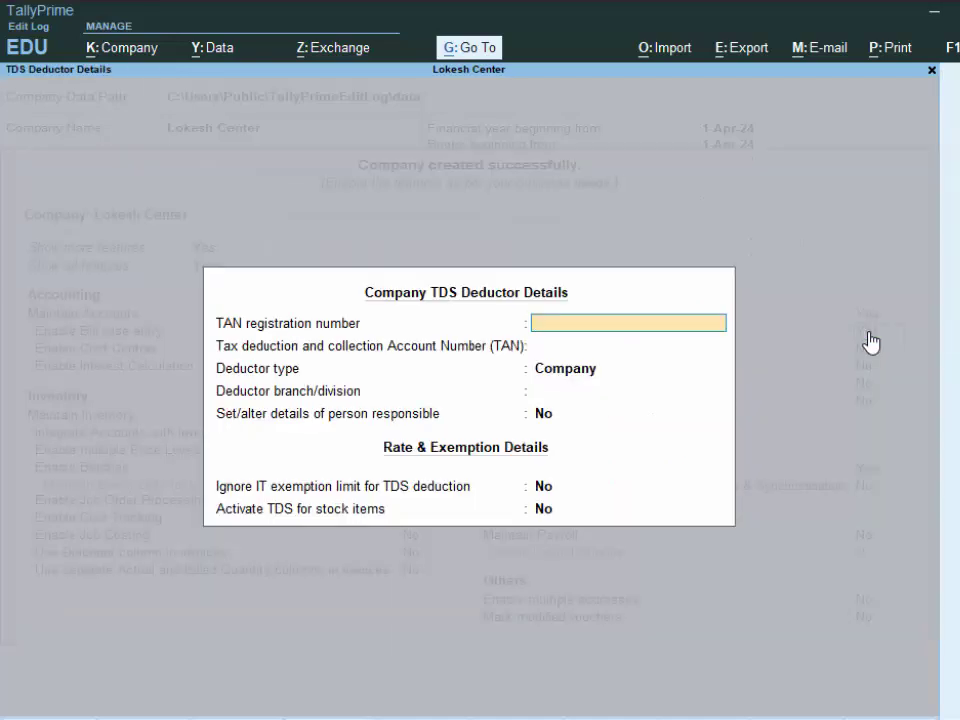
- Enter the TAN registration and TAN numbers, correcting the invalid TAN, with deductor type Company
text(657585875)
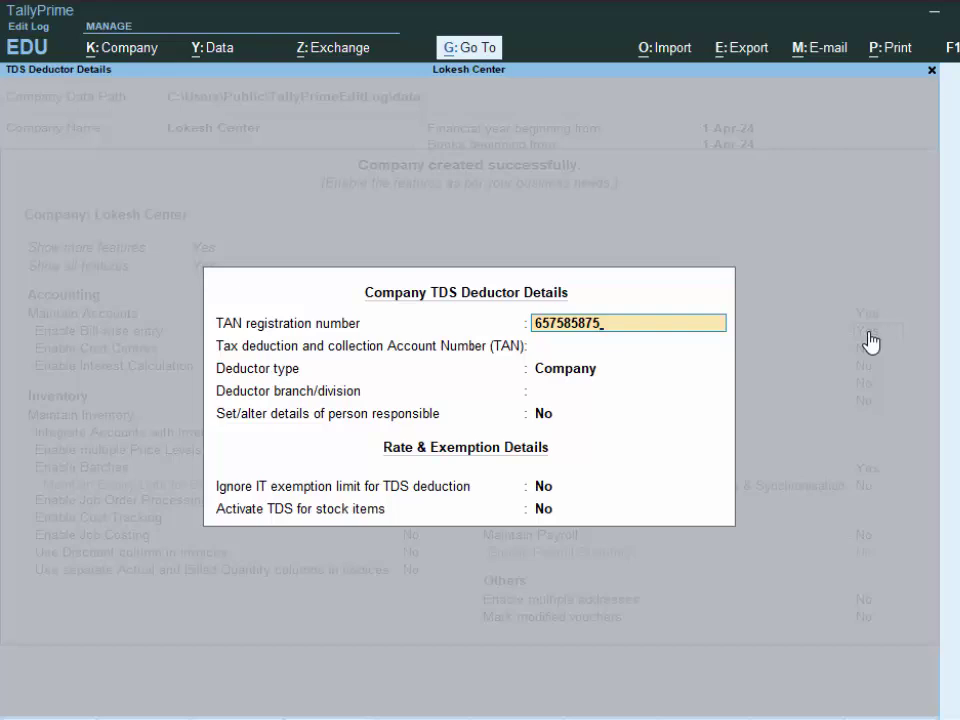
key(Return)
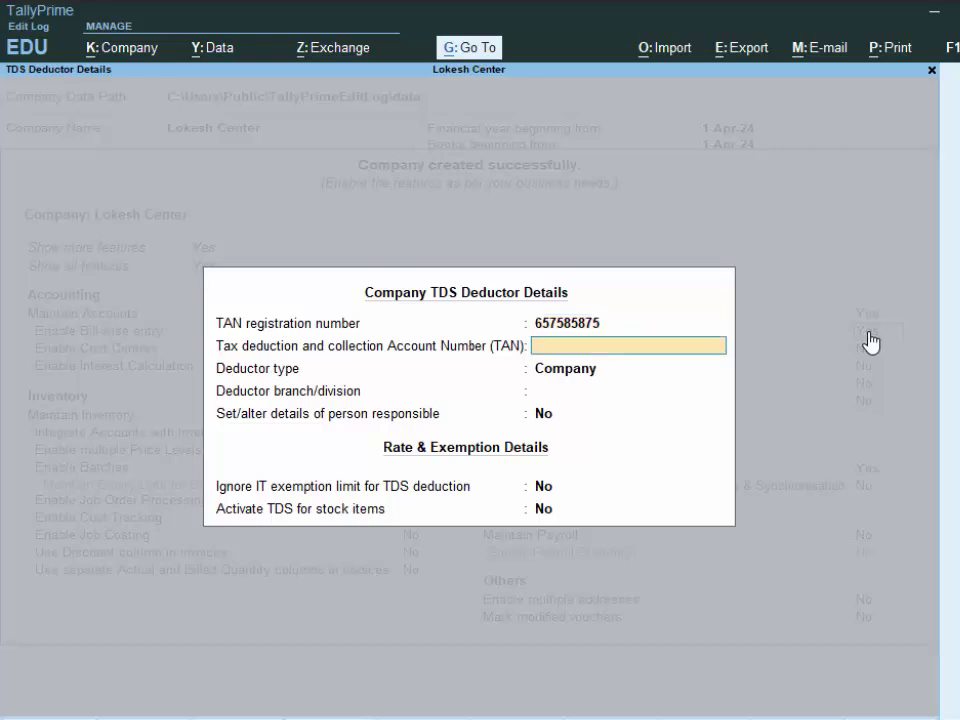
text(AAAAA657A)
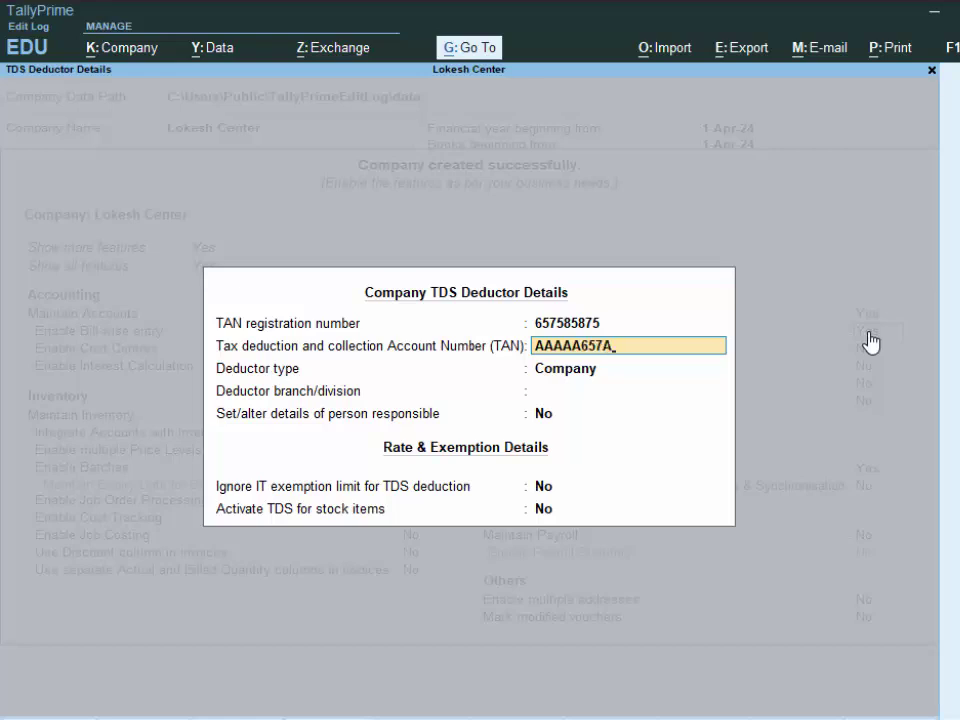
key(Return)
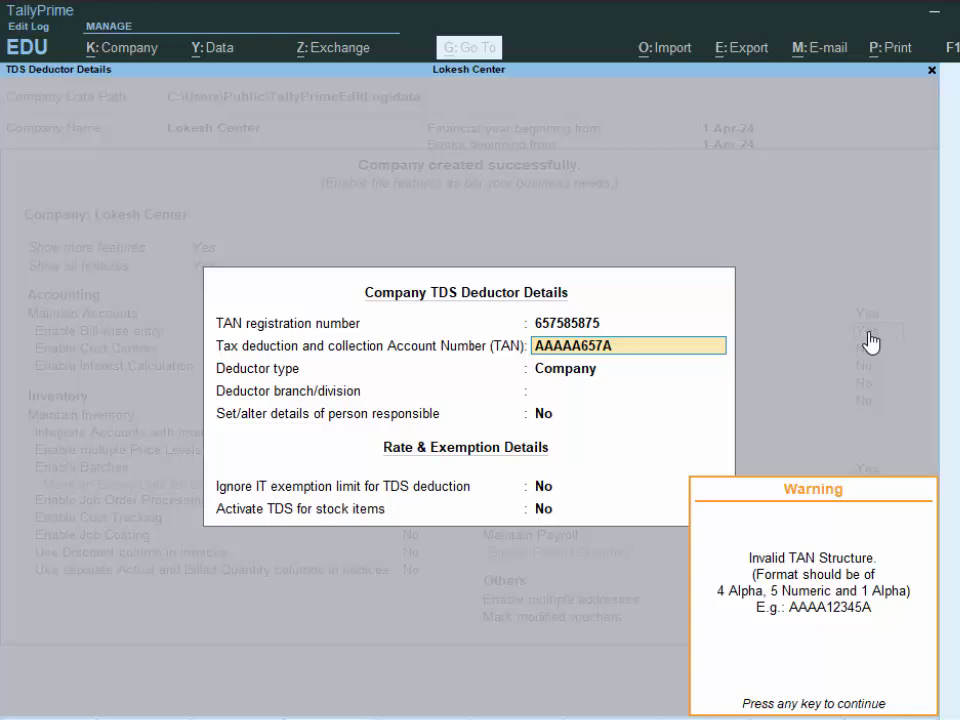
key(Return)
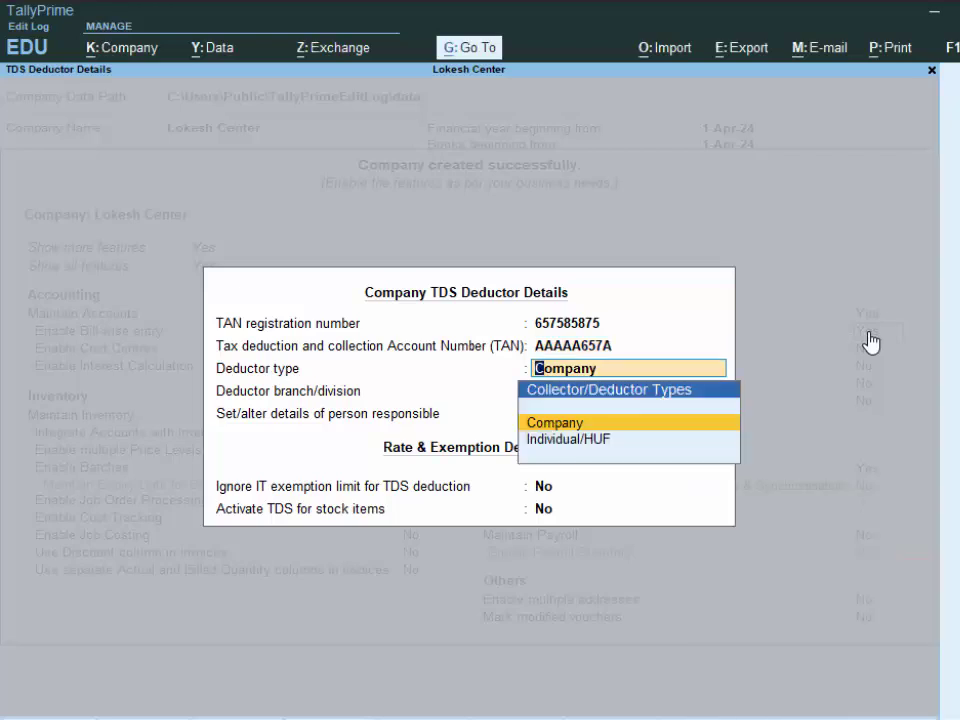
key(BackSpace)
key(End)
key(BackSpace)
key(BackSpace)
key(BackSpace)
key(BackSpace)
key(BackSpace)
key(BackSpace)
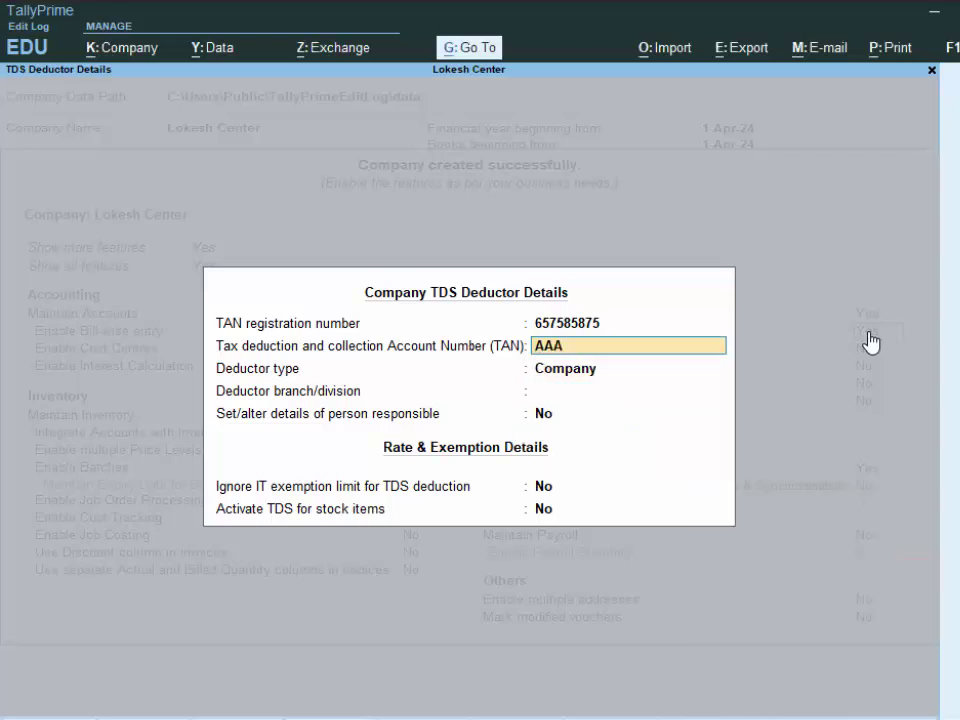
text(A23456A)
key(Return)
key(Return)
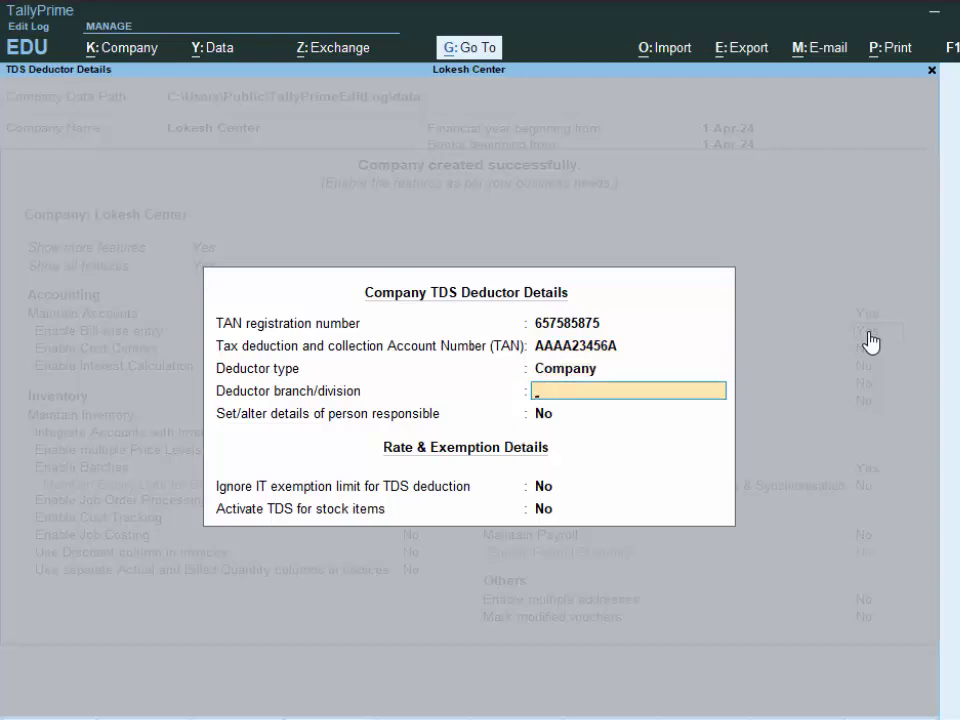
- Set the branch to Deoria and choose Yes to set the person responsible
text(DeoriA)
key(BackSpace)
text(a)
key(Return)
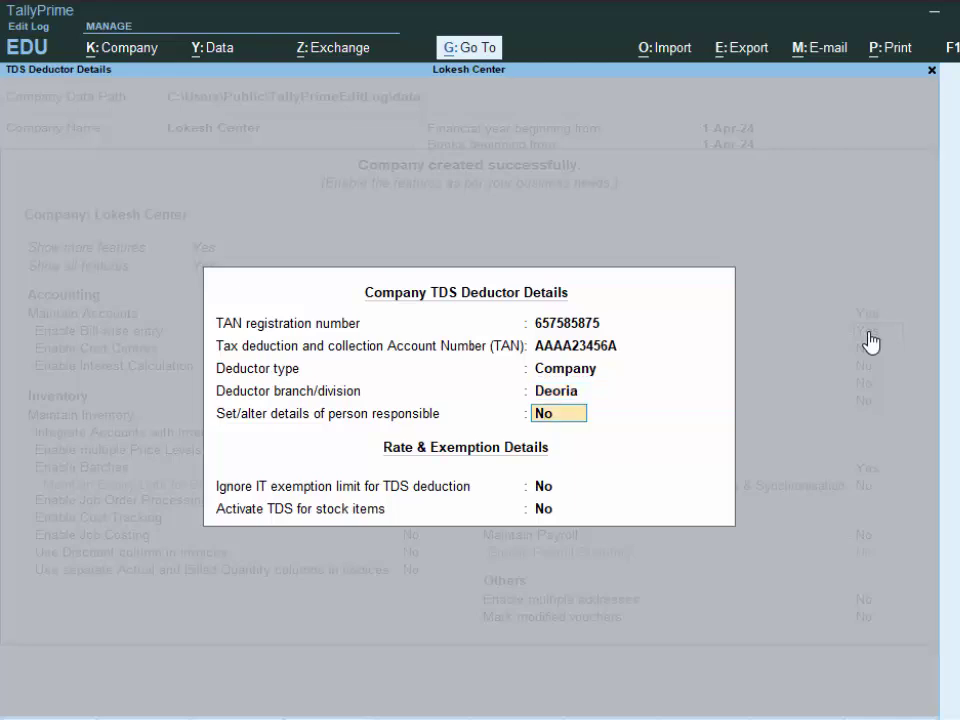
text(y)
key(Return)
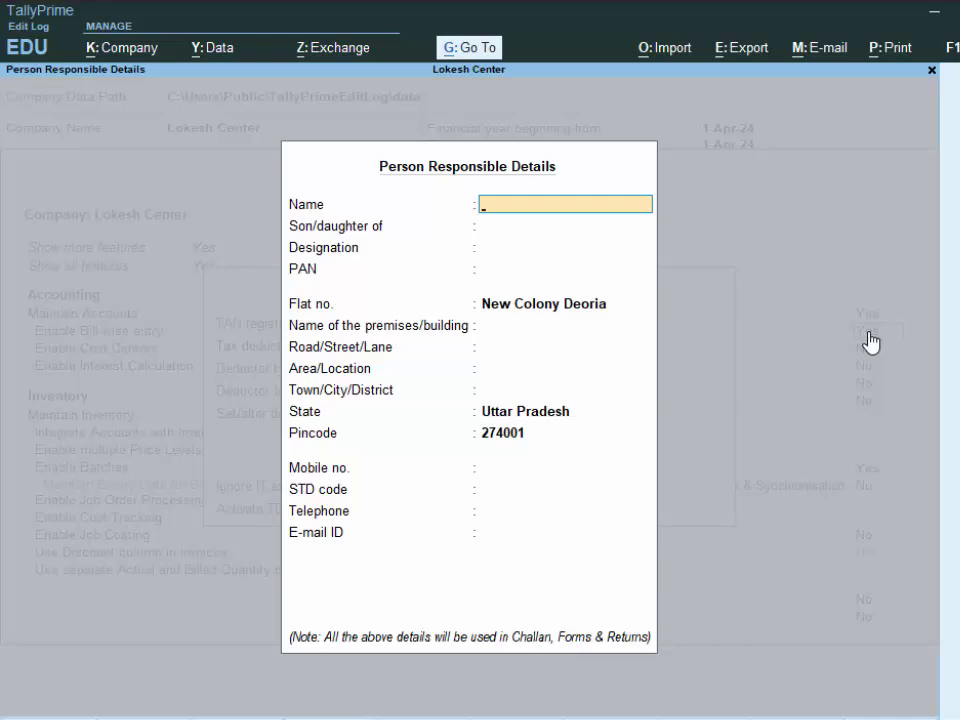
- Enter the responsible person's name and a corrected valid PAN, leaving the other fields blank
text(Mr Raj)
key(Return)
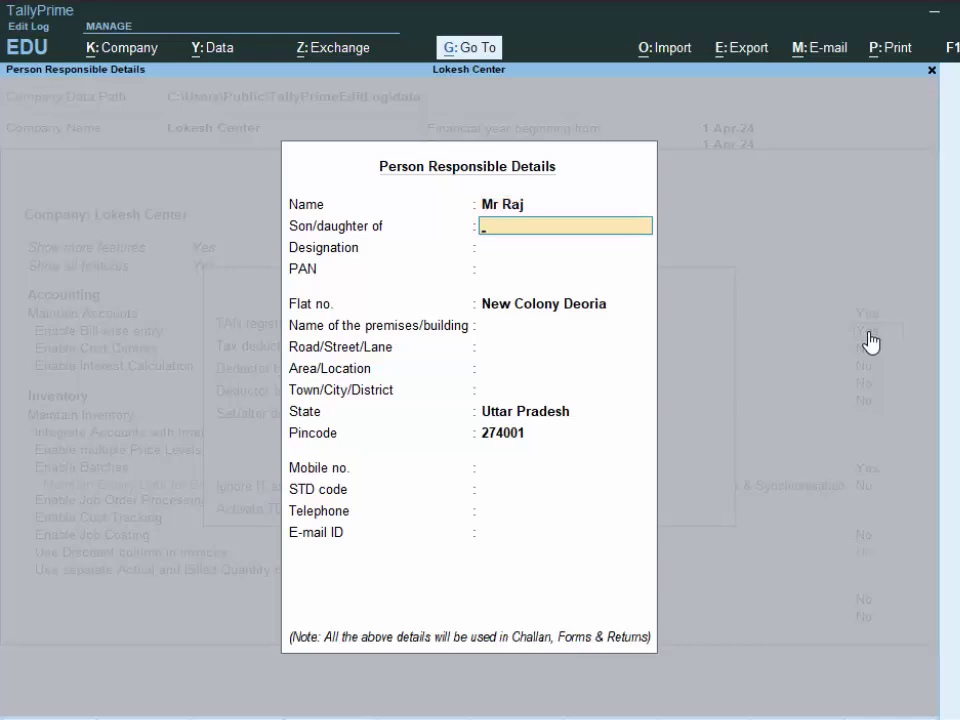
key(Return)
key(Return)
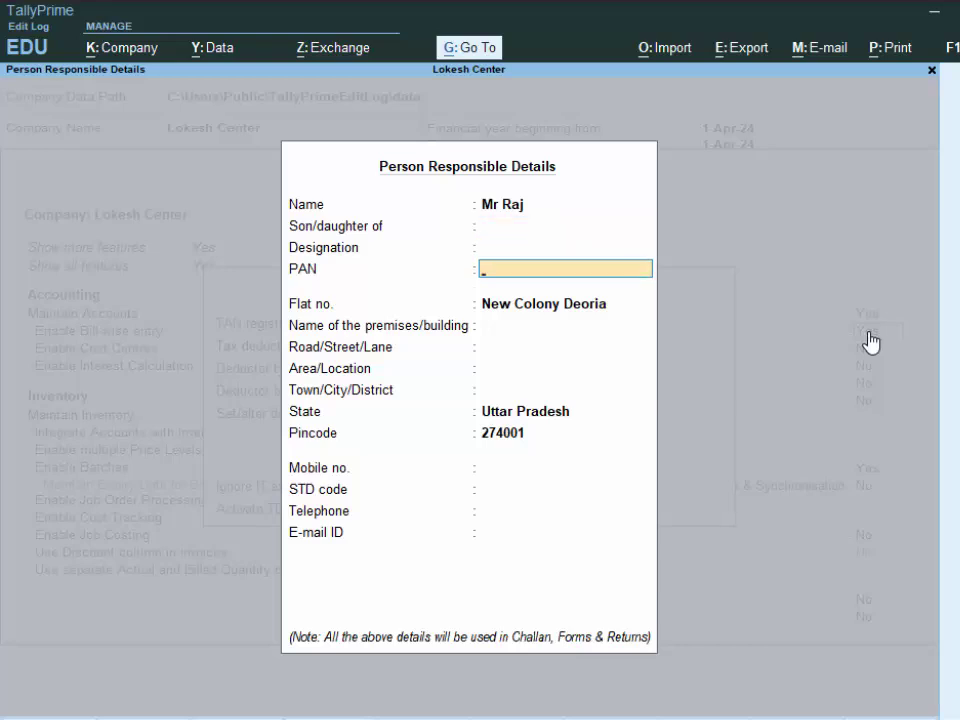
text(AISRT6789H)
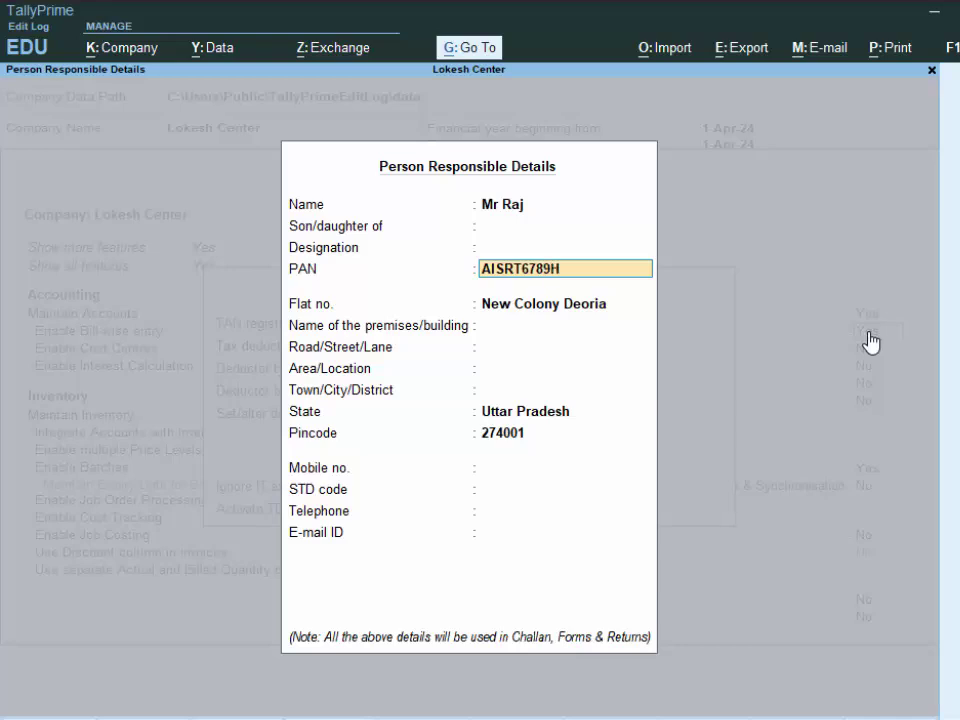
key(Return)
key(Return)
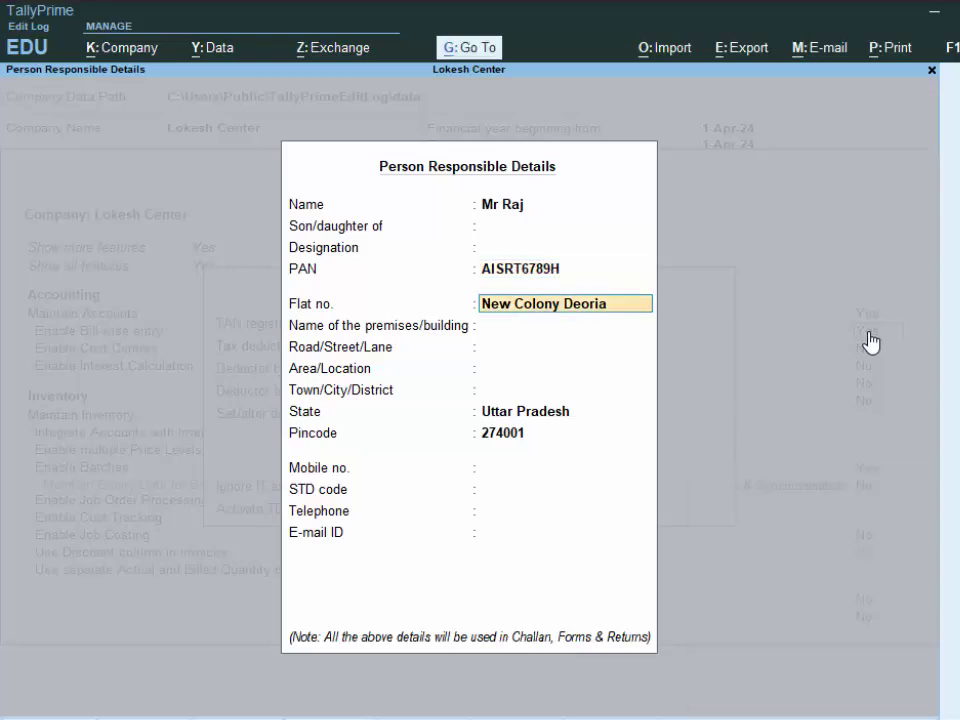
key(Up)
text(AI)
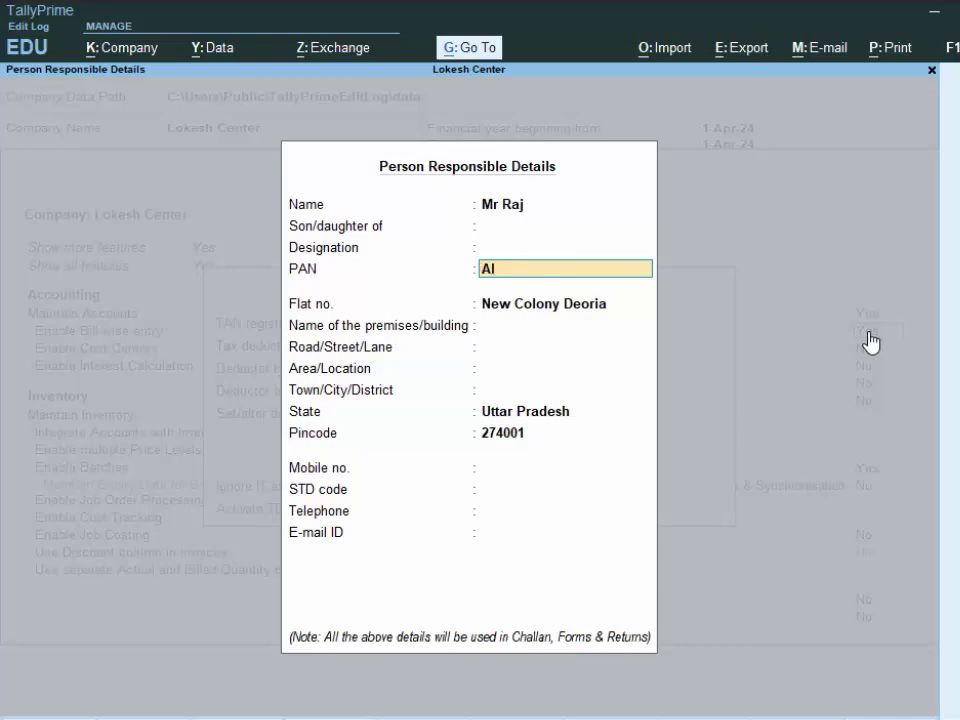
text(SPR5678G)
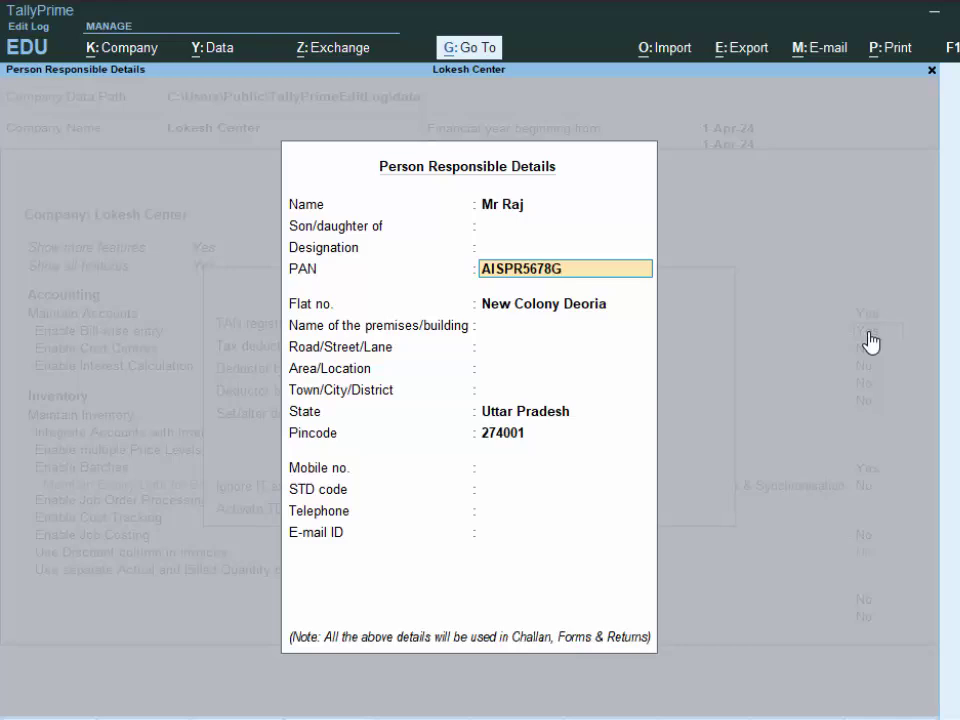
key(Return)
key(Return)
key(Return)
key(Return)
key(Return)
key(Return)
key(Return)
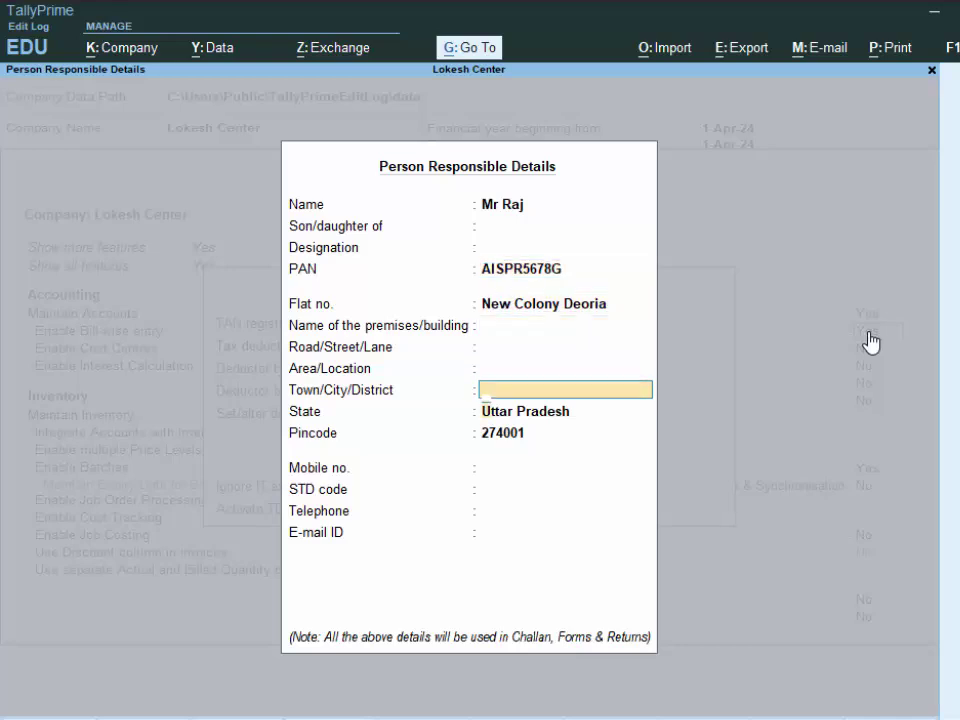
key(Return)
key(Return)
key(Return)
key(Return)
key(Return)
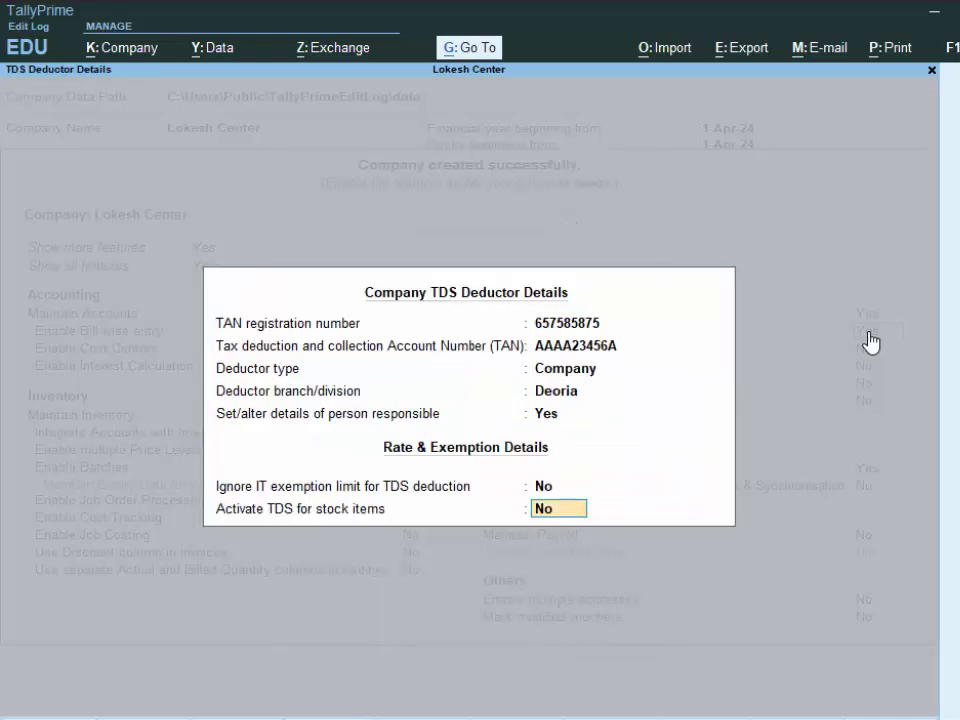
- Accept the TDS deductor details and move to the company features save prompt
key(Return)
key(Return)
key(Return)
key(Return)
key(Return)
key(Return)
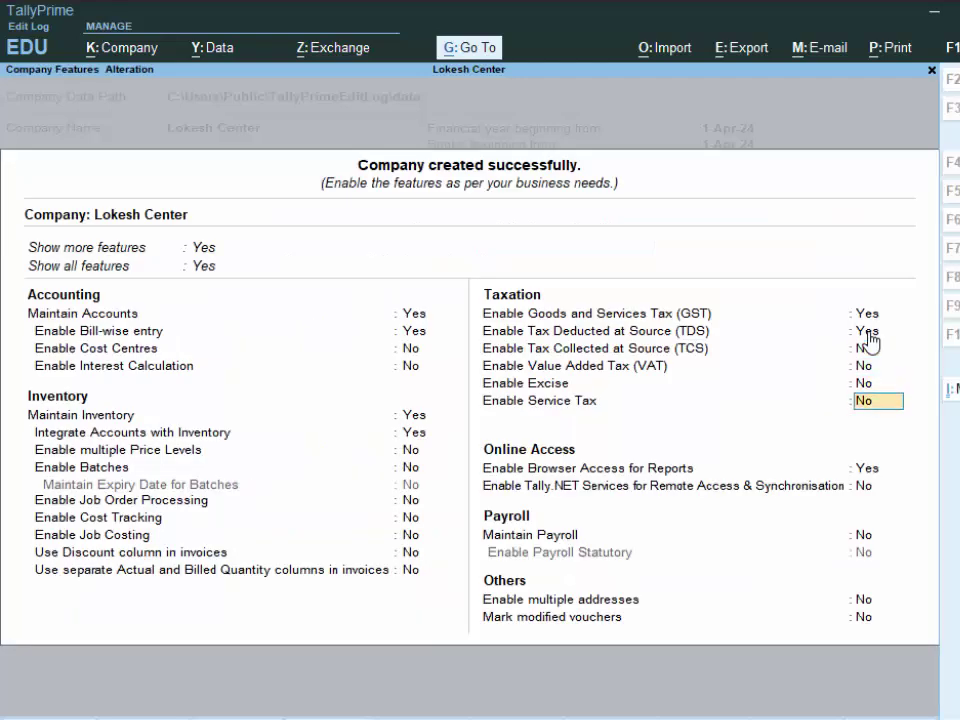
key(Return)
key(Return)
key(Return)
key(Return)
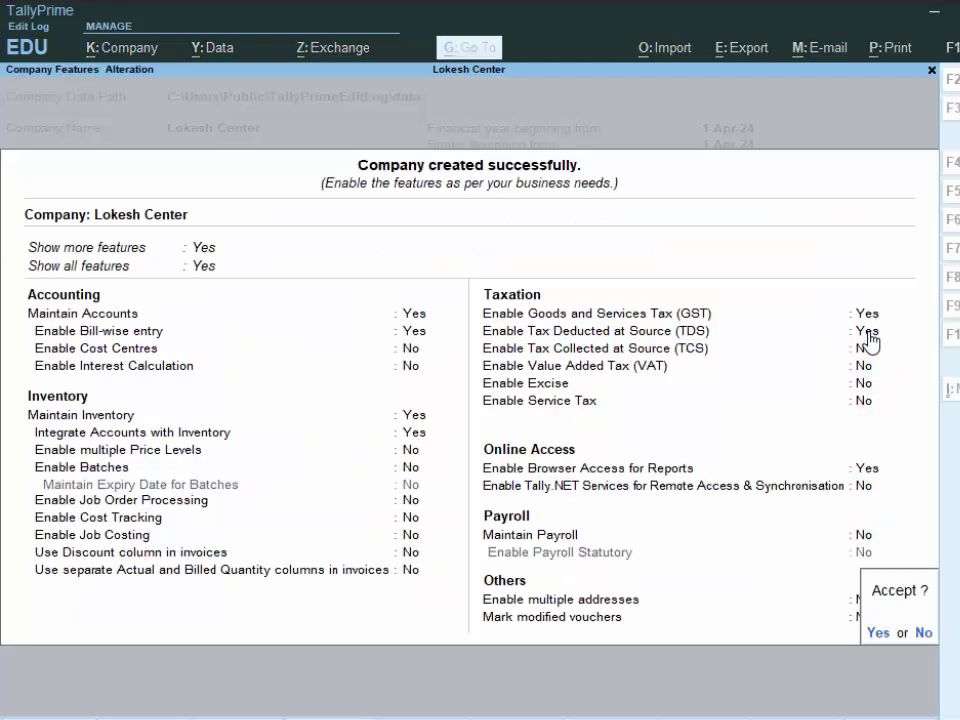
key(Return)
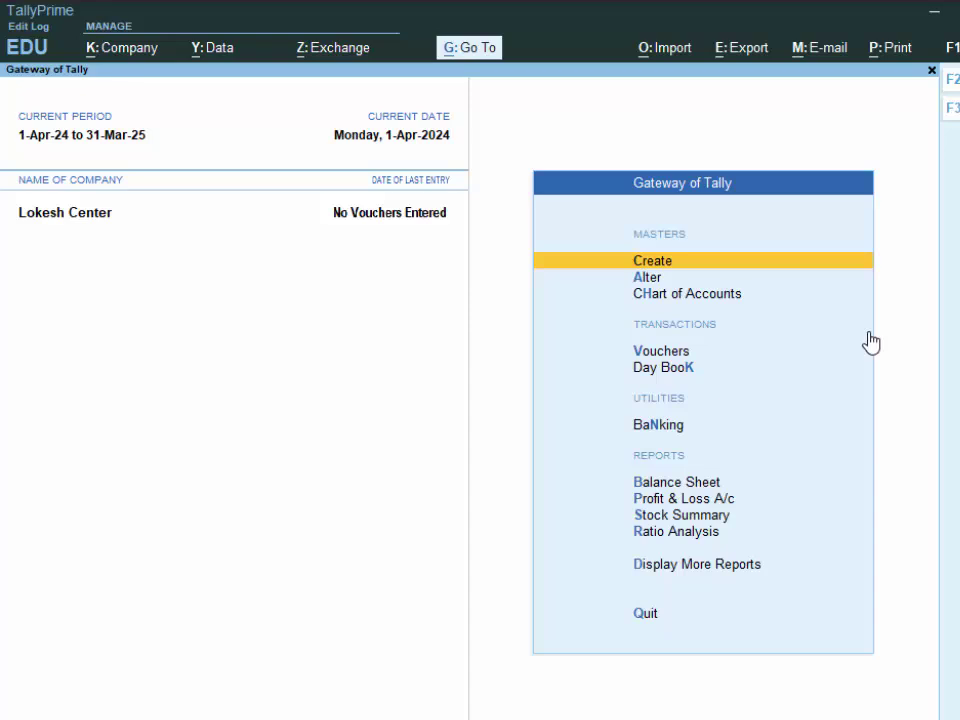
- Leave the voucher entry screen without saving anything
key(v)
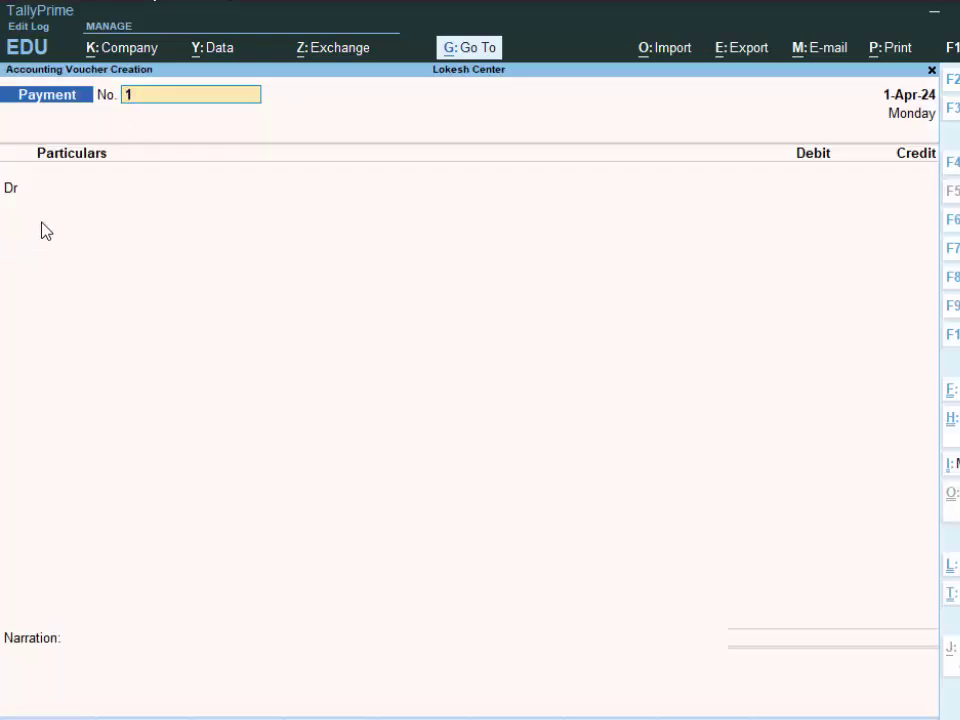
key(BackSpace)
key(Escape)
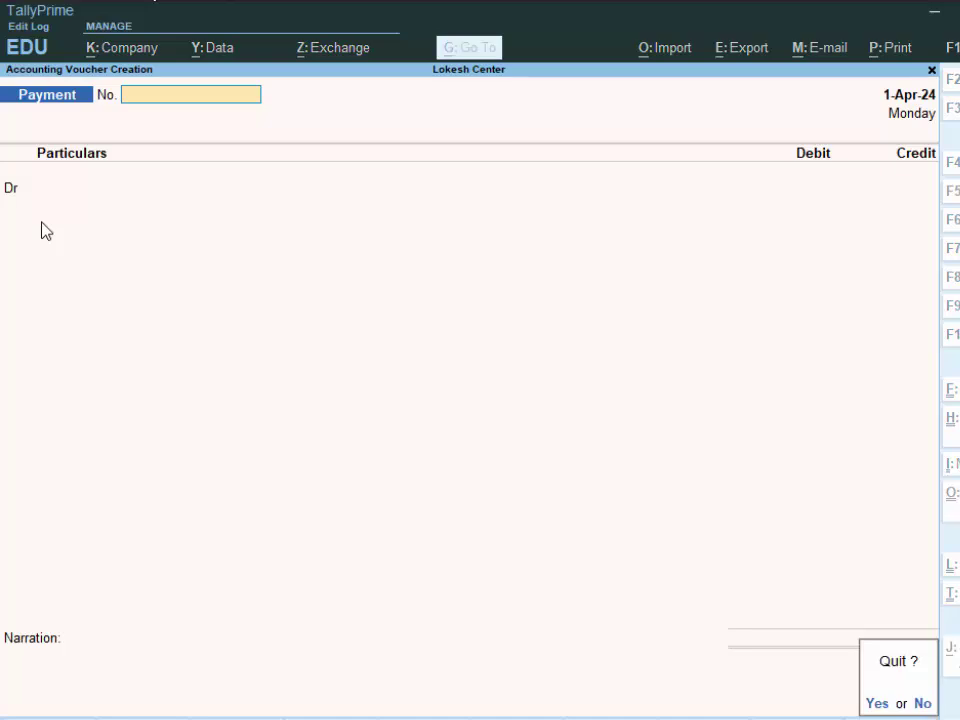
key(y)
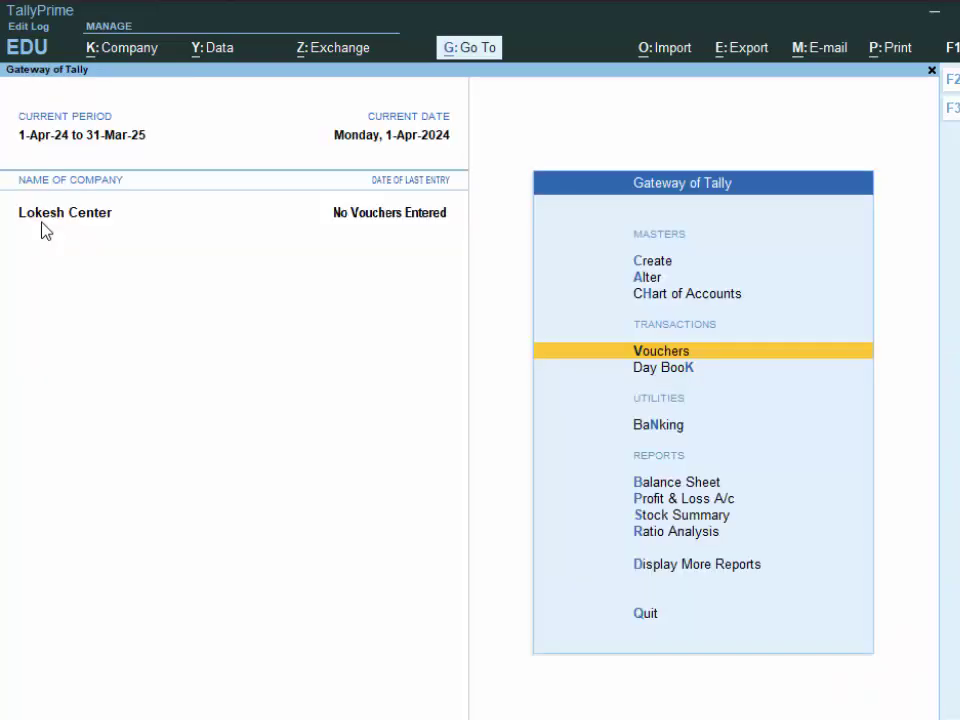
- Enable Cost Centres in the F11 company features, save, and return to voucher entry
key(F11)
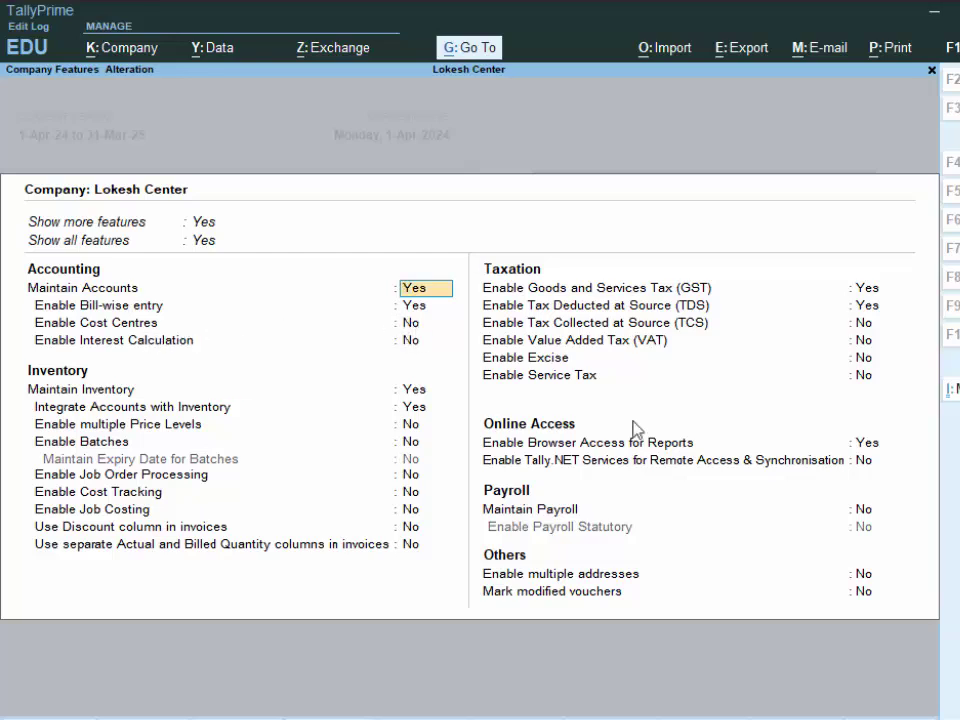
key(Return)
key(Return)
text(y)
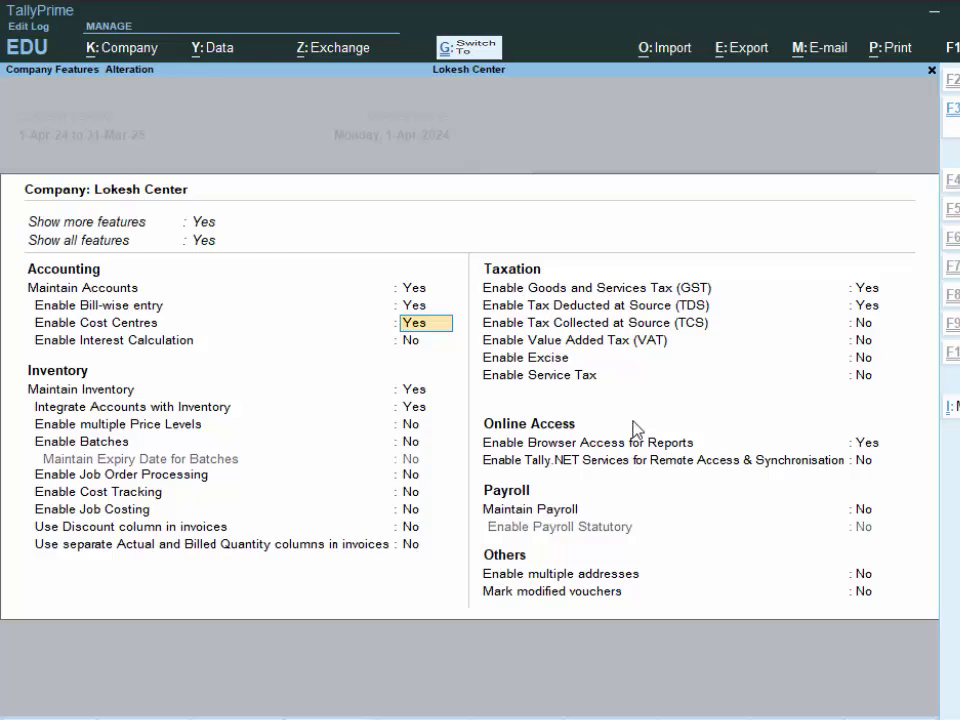
key(ctrl+a)
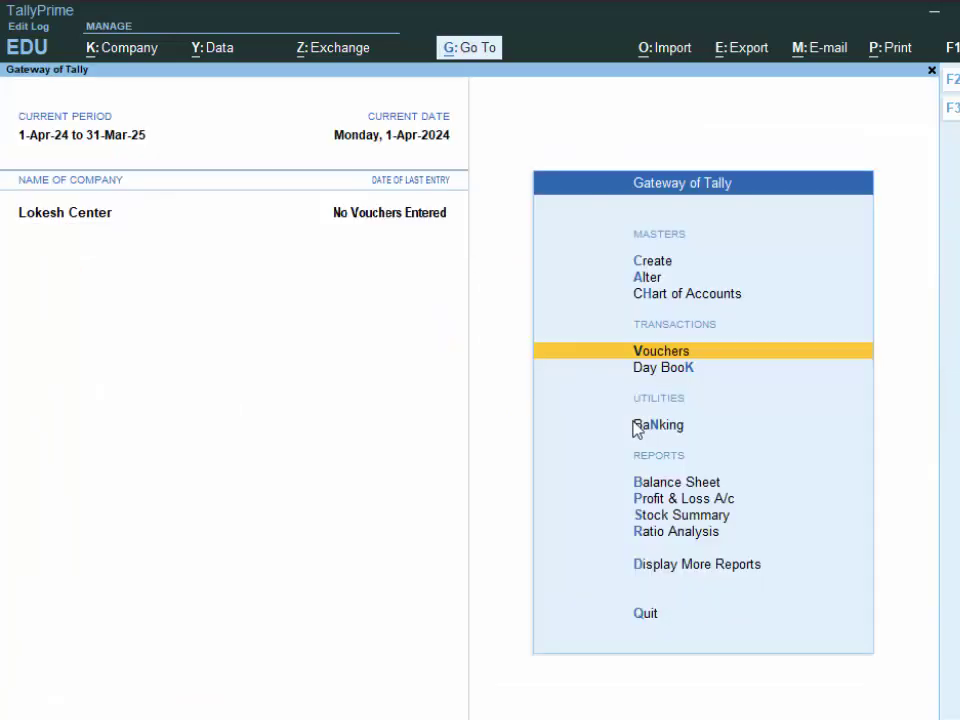
key(Return)
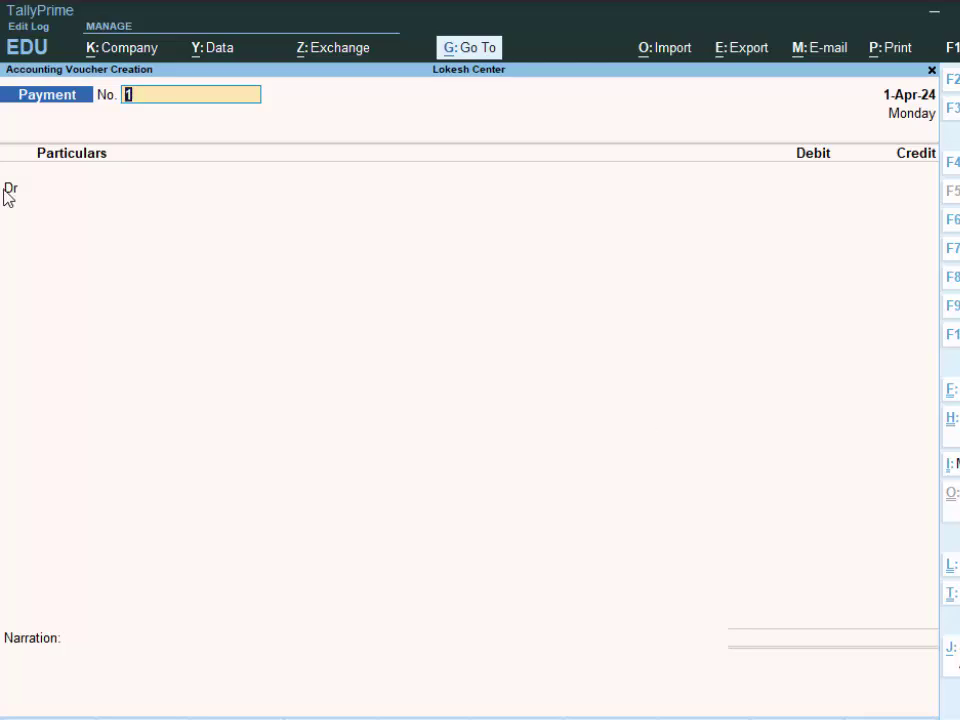
- Switch to a Journal voucher and create a COMMISION ledger under Indirect Expenses
key(F7)
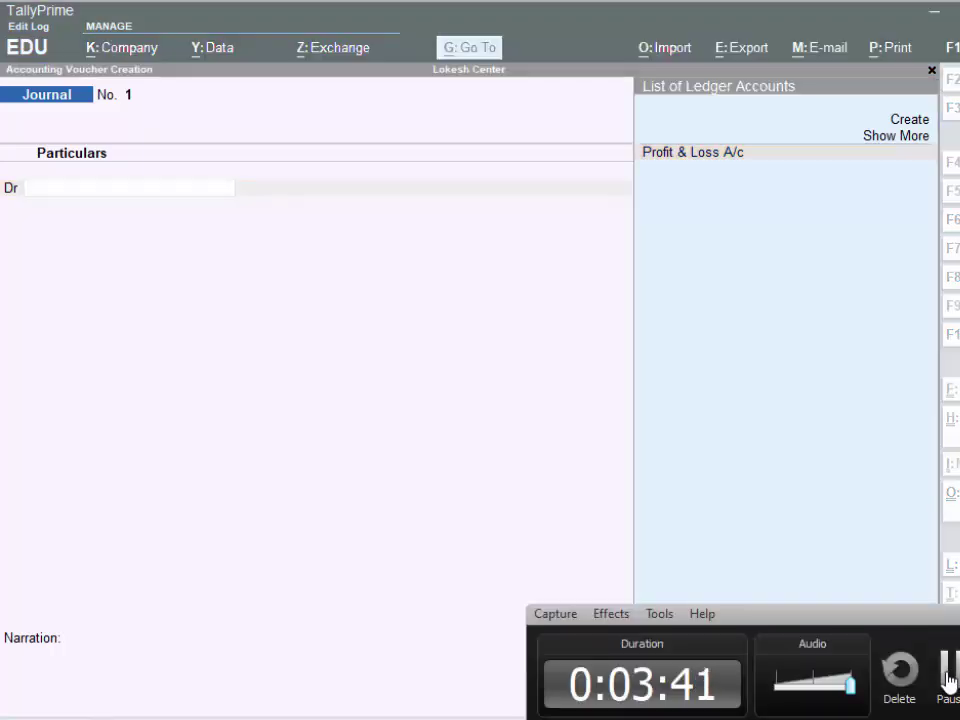
click(383, 569)
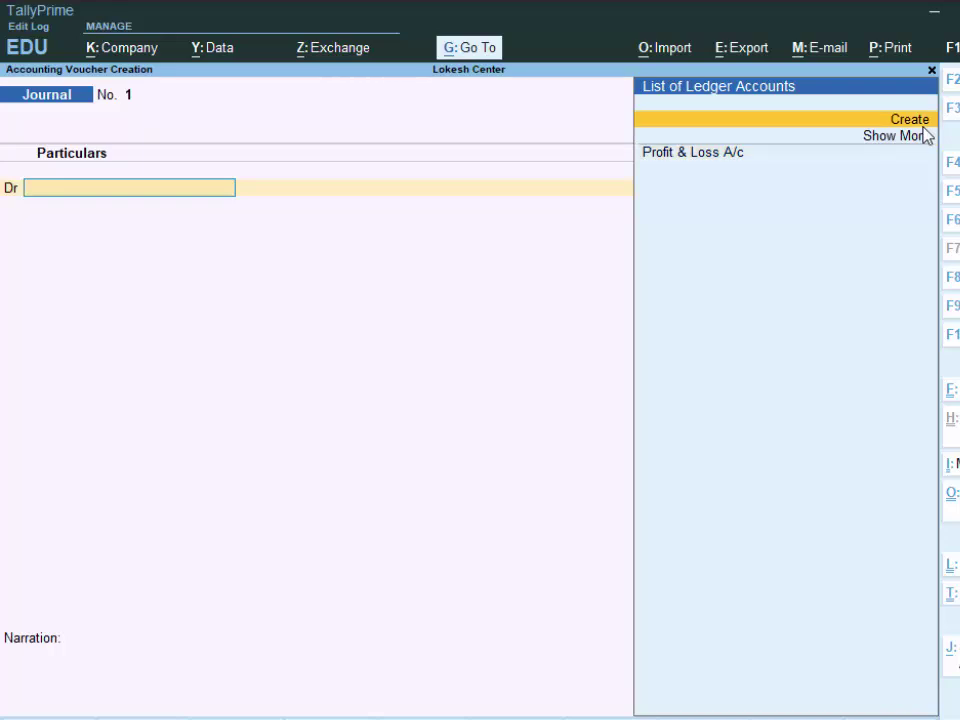
key(Return)
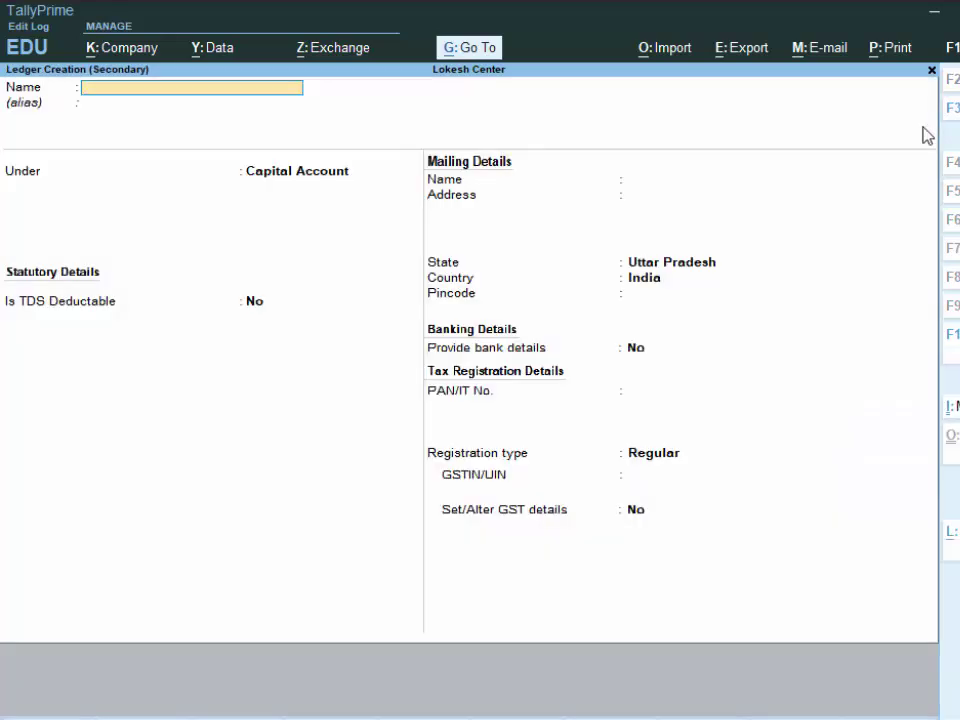
text(COMMISION)
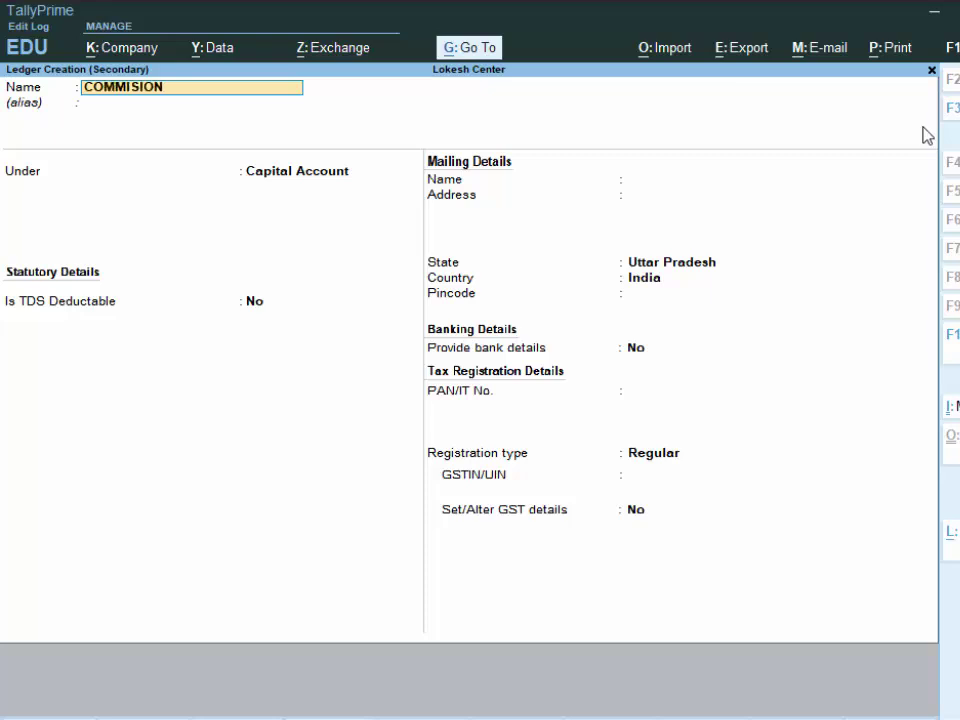
key(Return)
key(Return)
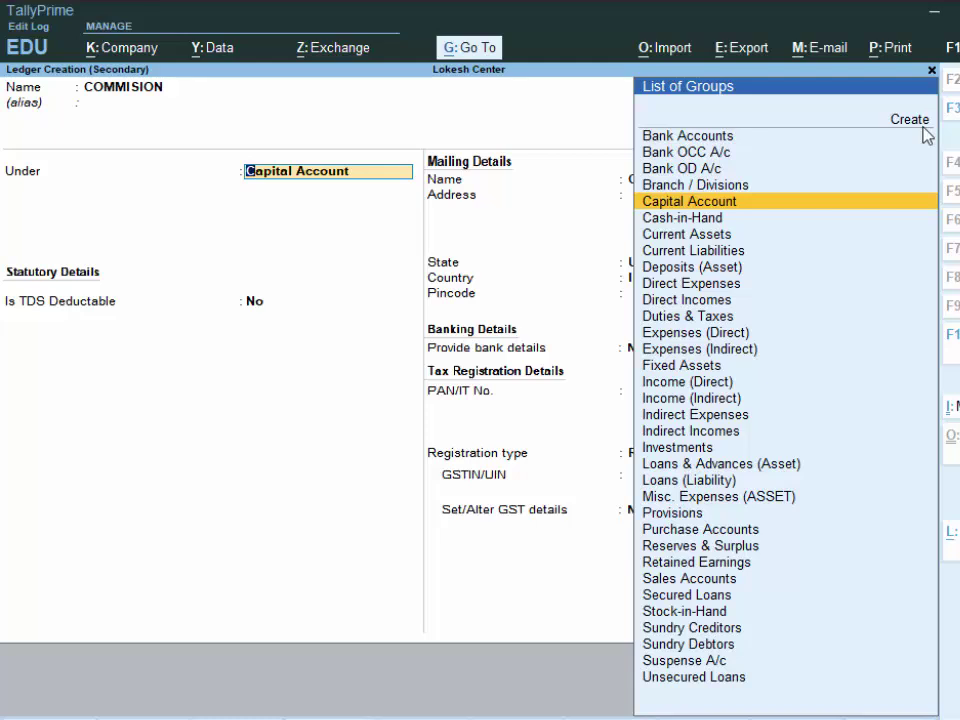
text(i)
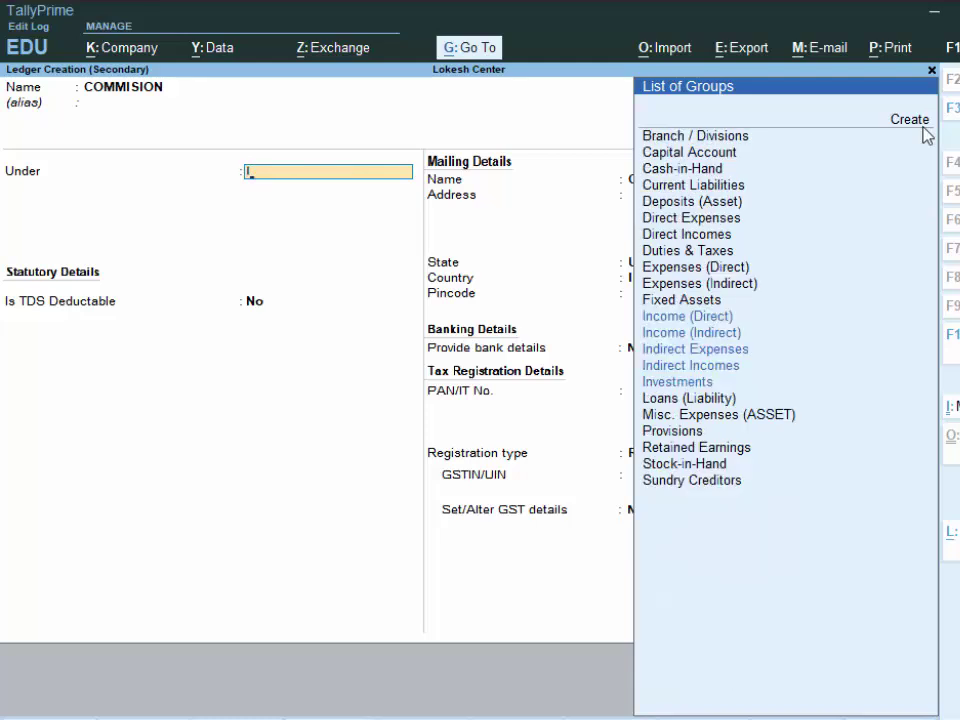
key(Down)
key(Down)
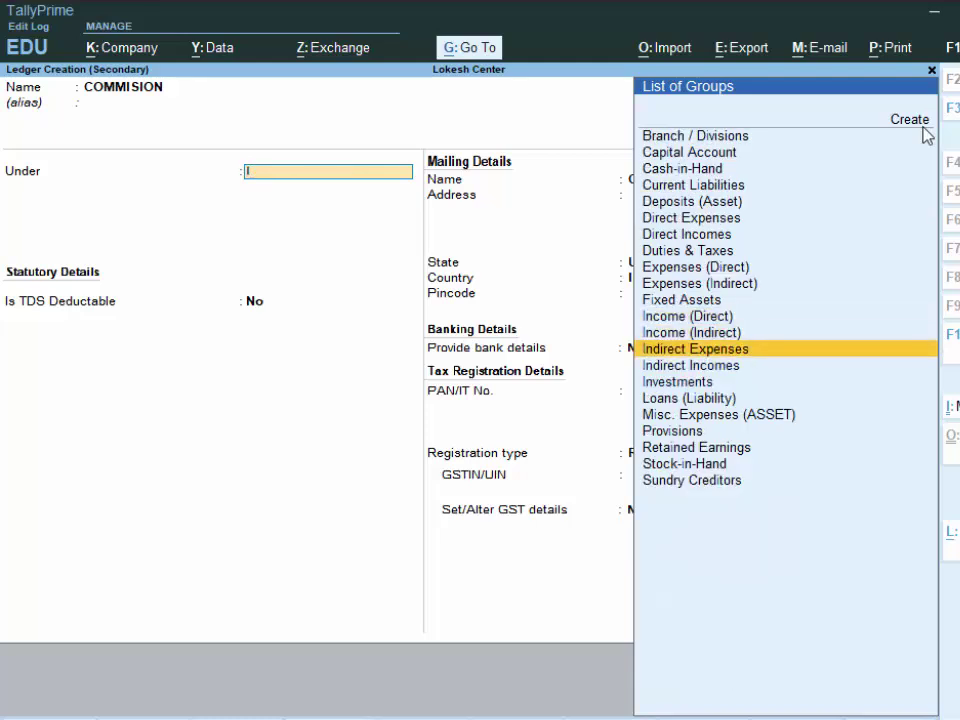
key(Return)
key(Return)
key(Return)
key(Return)
key(Return)
key(Return)
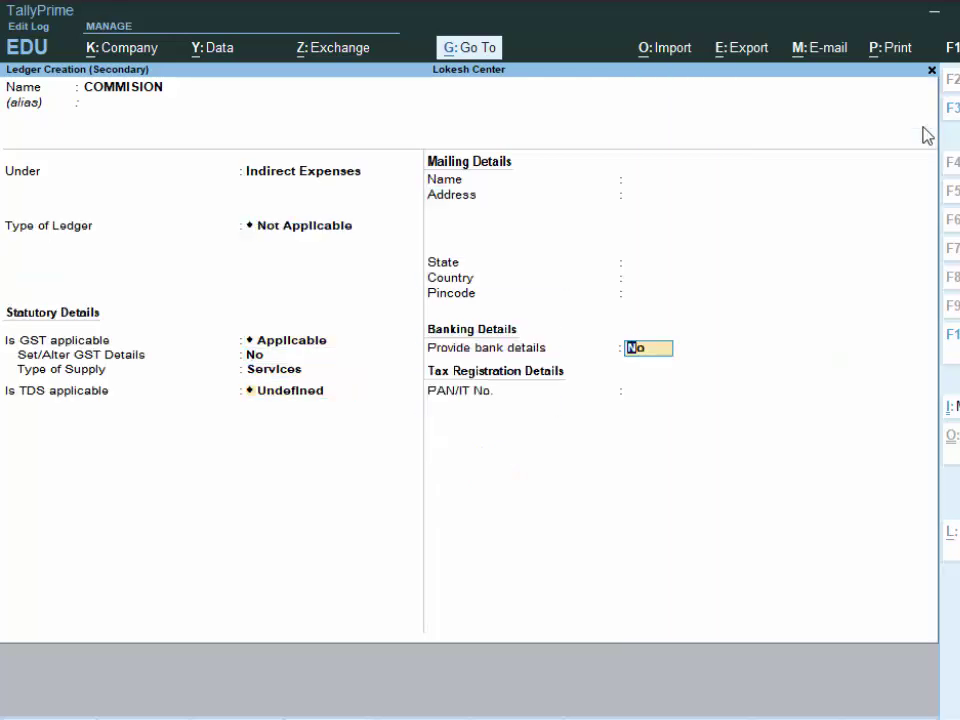
- Mark the ledger TDS Applicable and choose to create a new nature of payment
key(BackSpace)
key(Up)
key(Up)
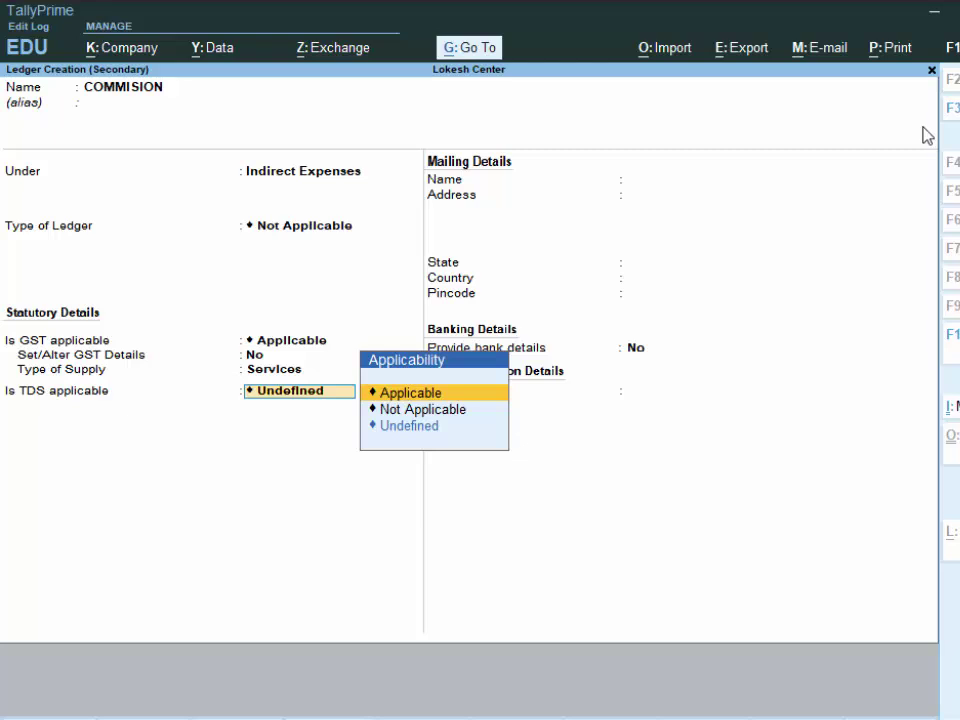
key(Return)
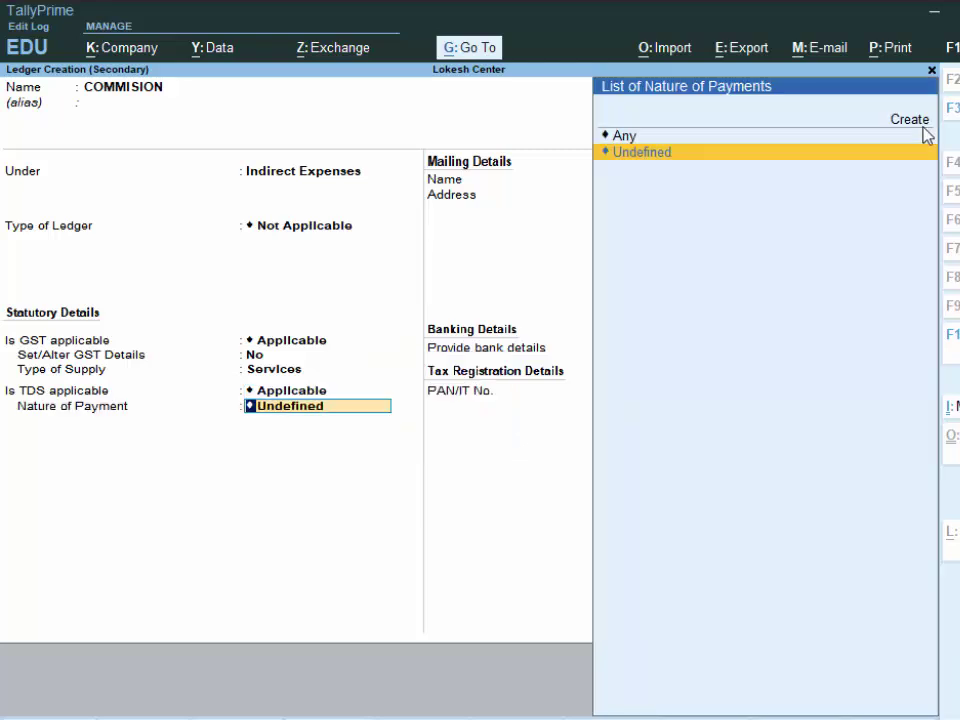
key(Up)
key(Up)
key(Return)
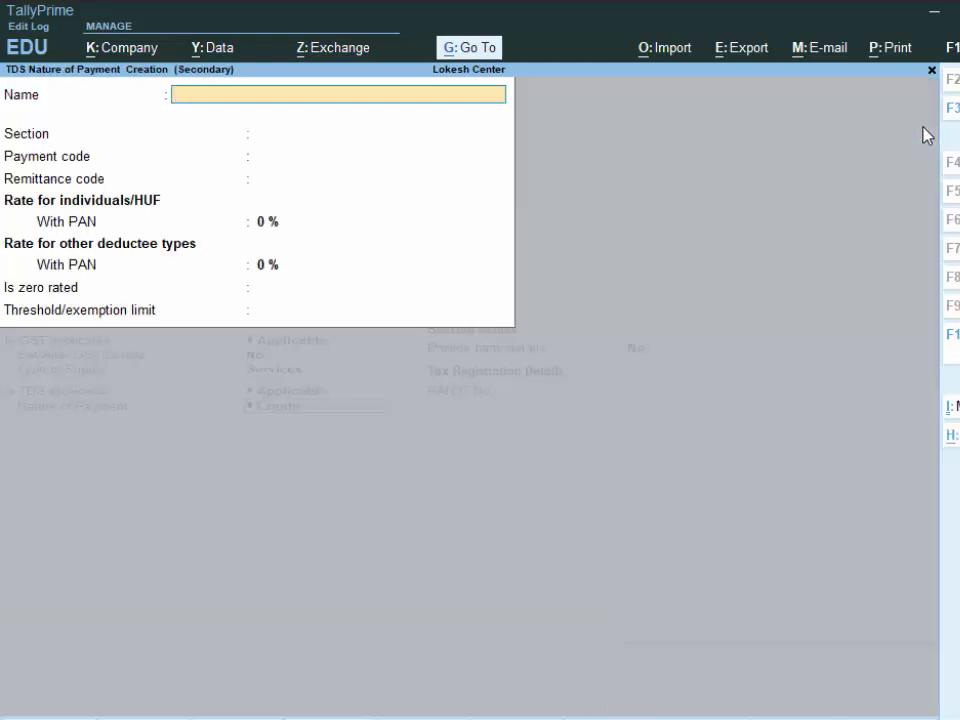
- Name the nature of payment TDS ON COMMISION with section 342, payment code 64, remittance code 567
text(TDS ON COMMIS)
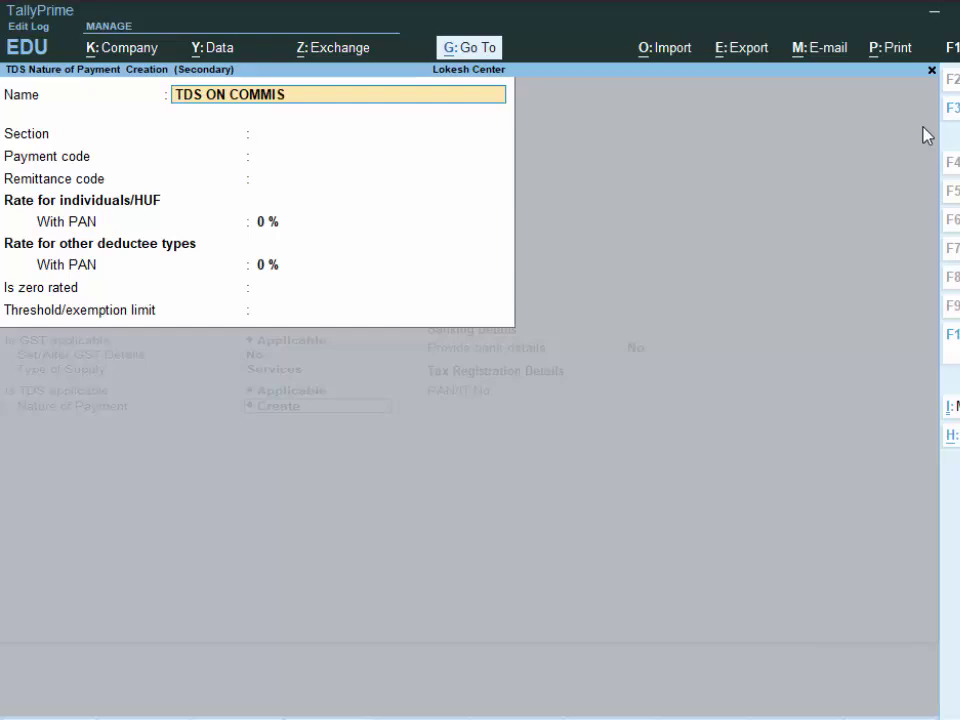
text(ION)
key(Return)
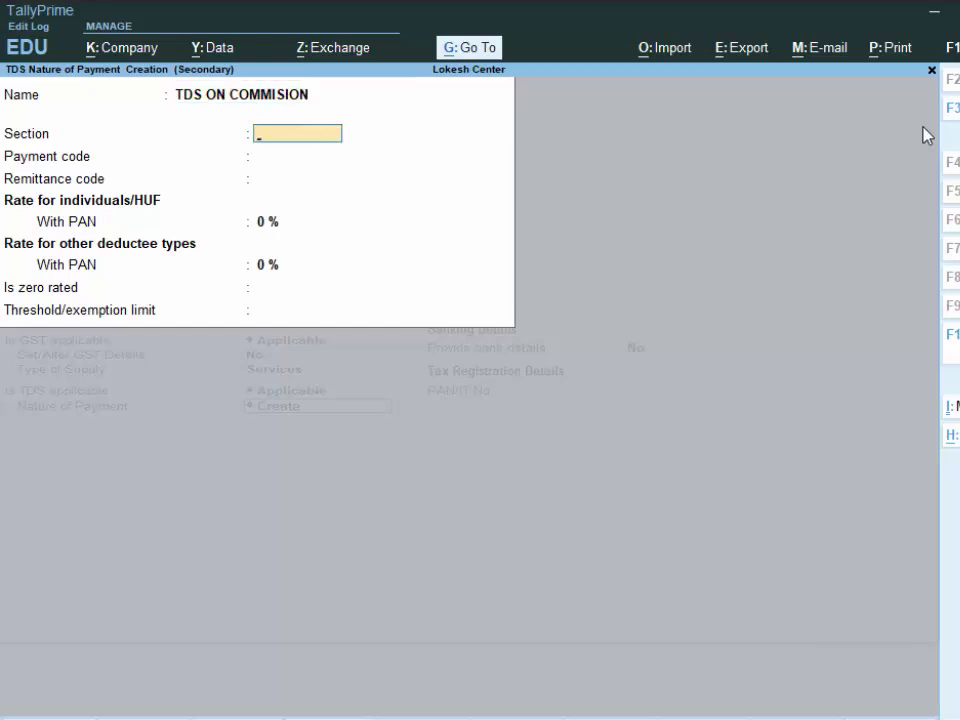
text(342)
key(Return)
text(64)
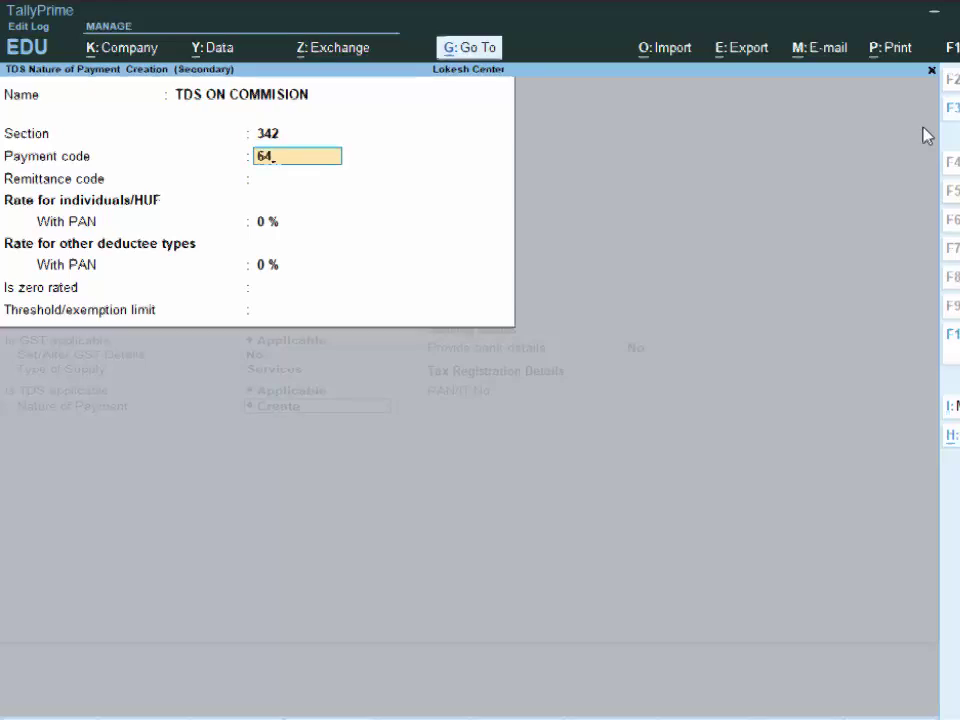
key(Return)
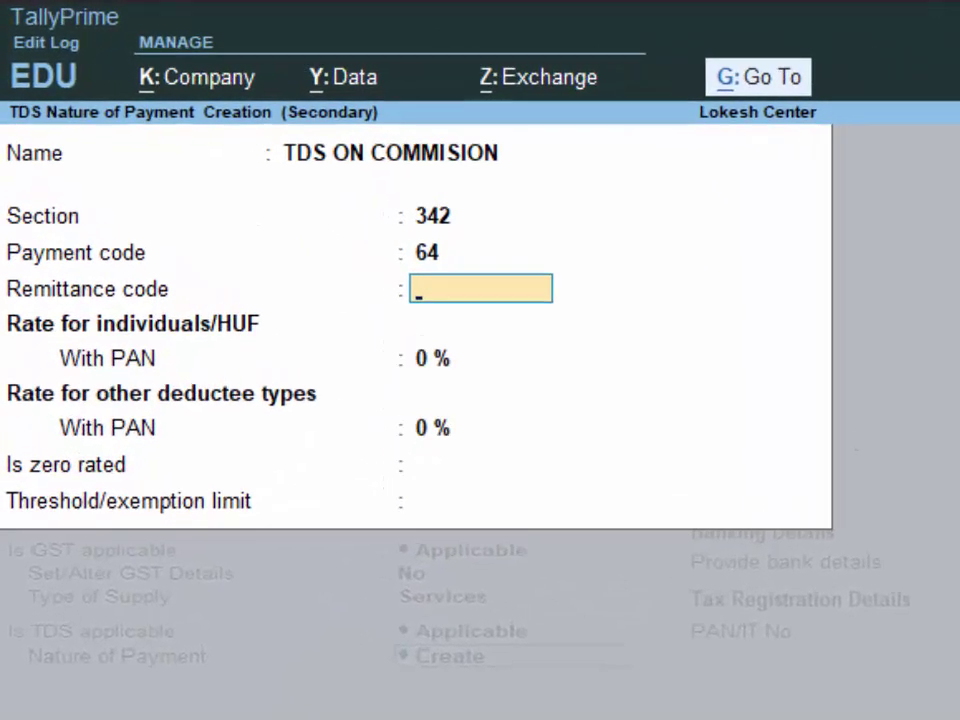
text(567)
key(Return)
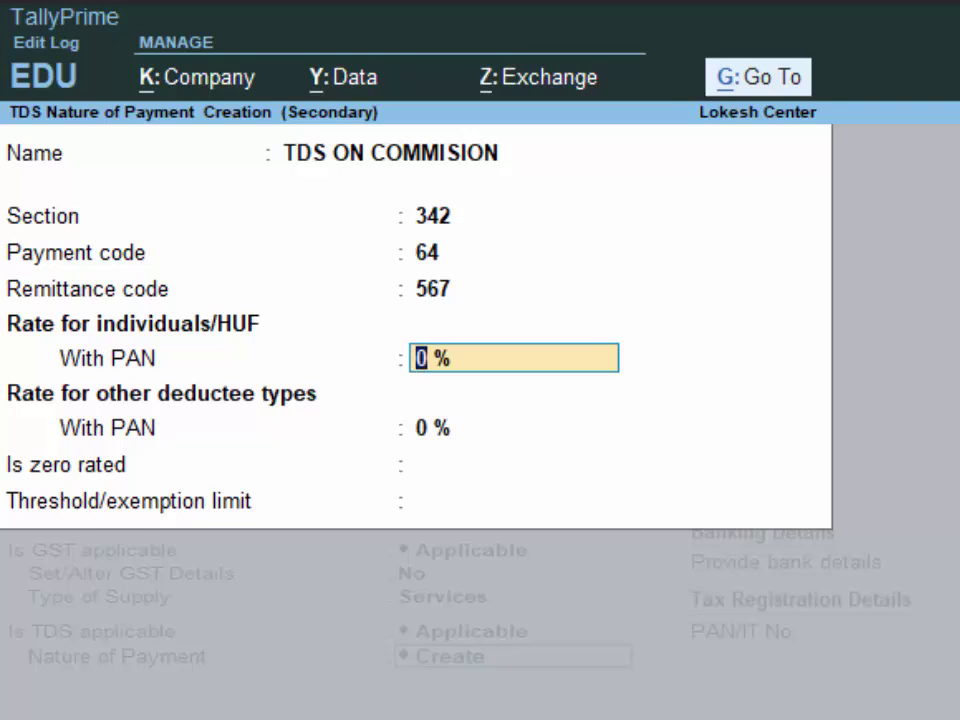
- Set 10% rates and a 40,000 threshold, then save the nature of payment
text(10)
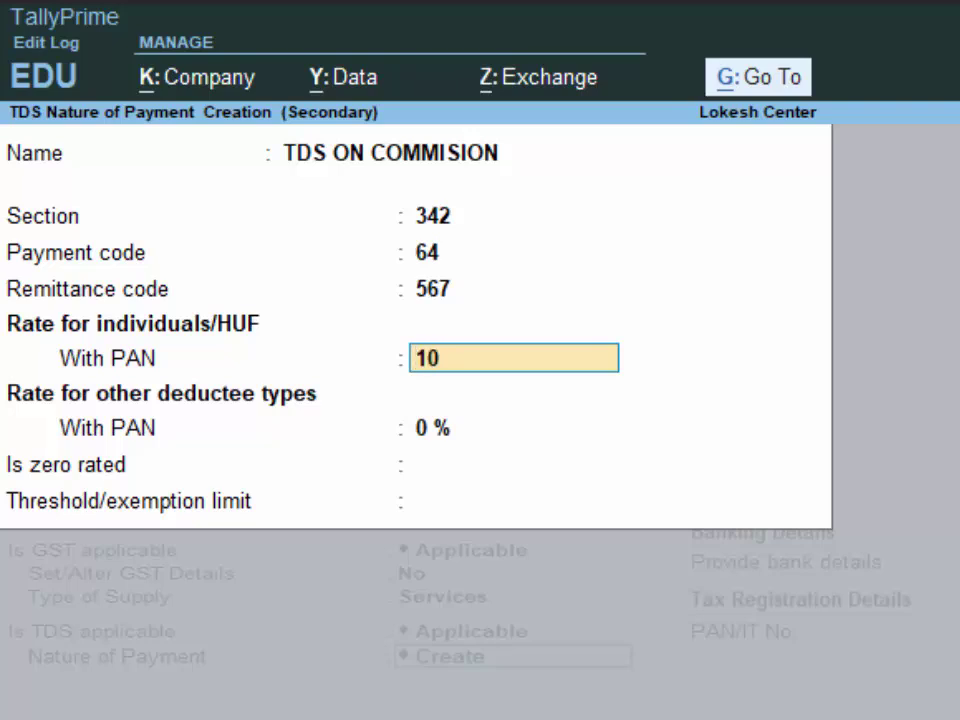
key(Return)
key(Return)
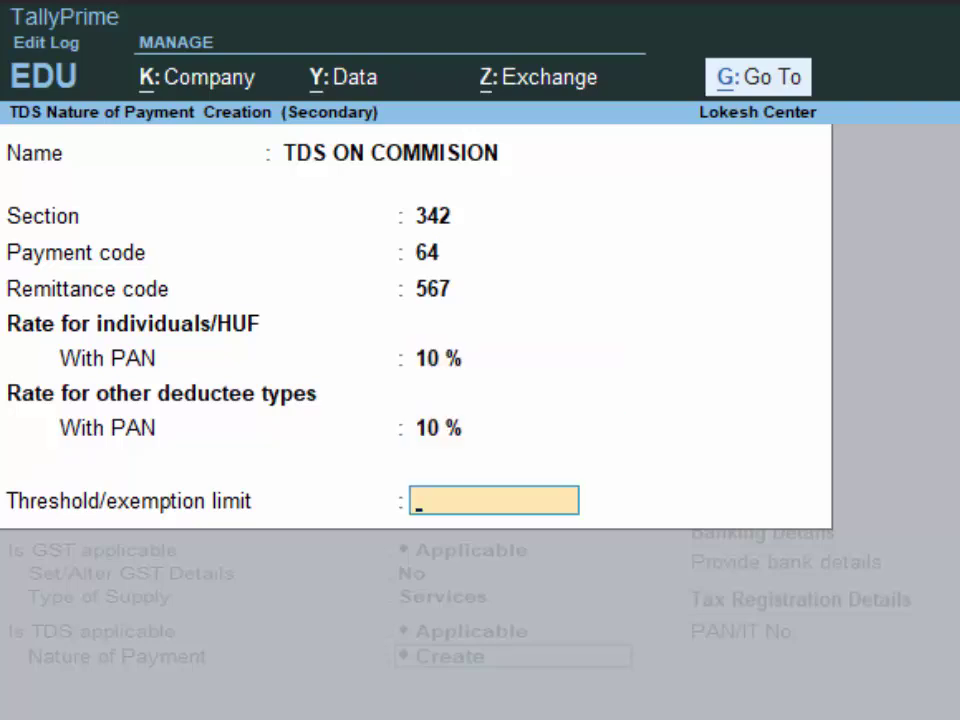
text(40,0)
text(0000)
key(Return)
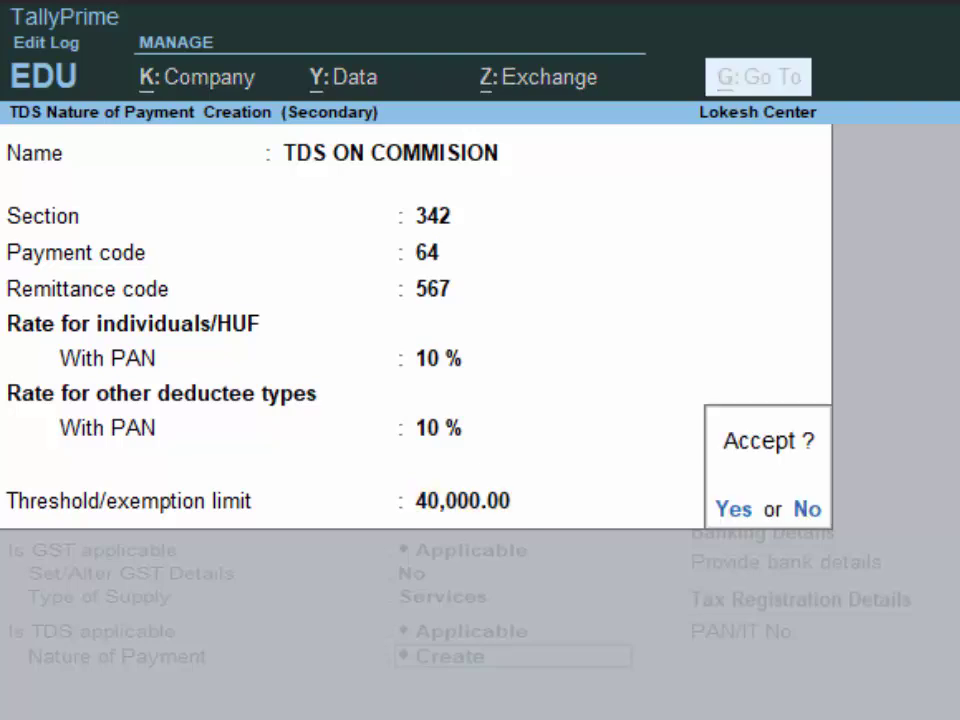
key(Return)
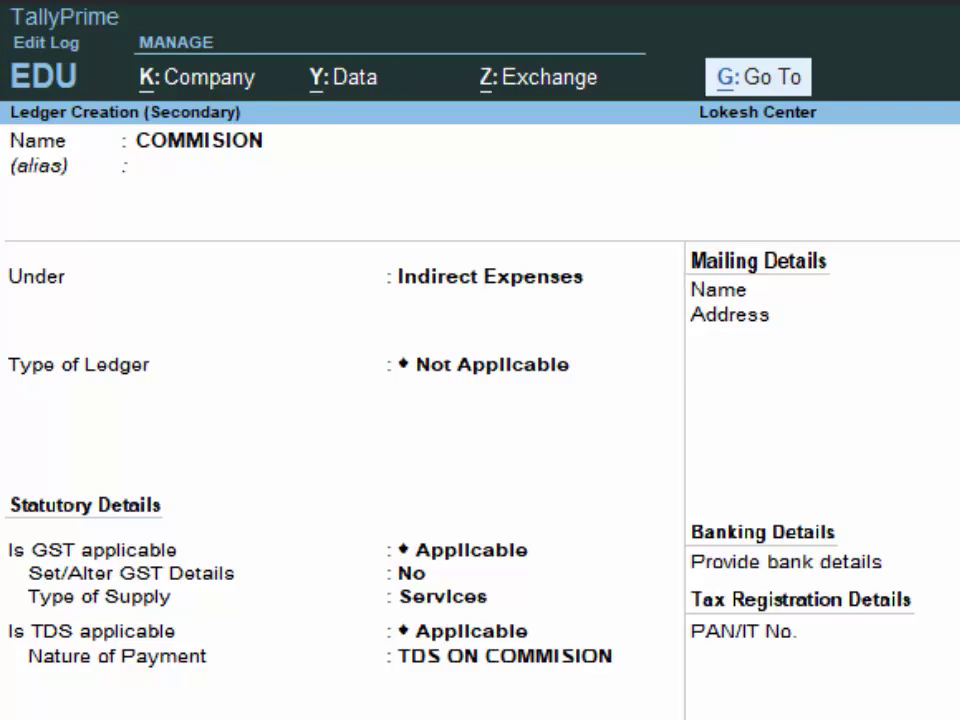
key(ctrl+a)
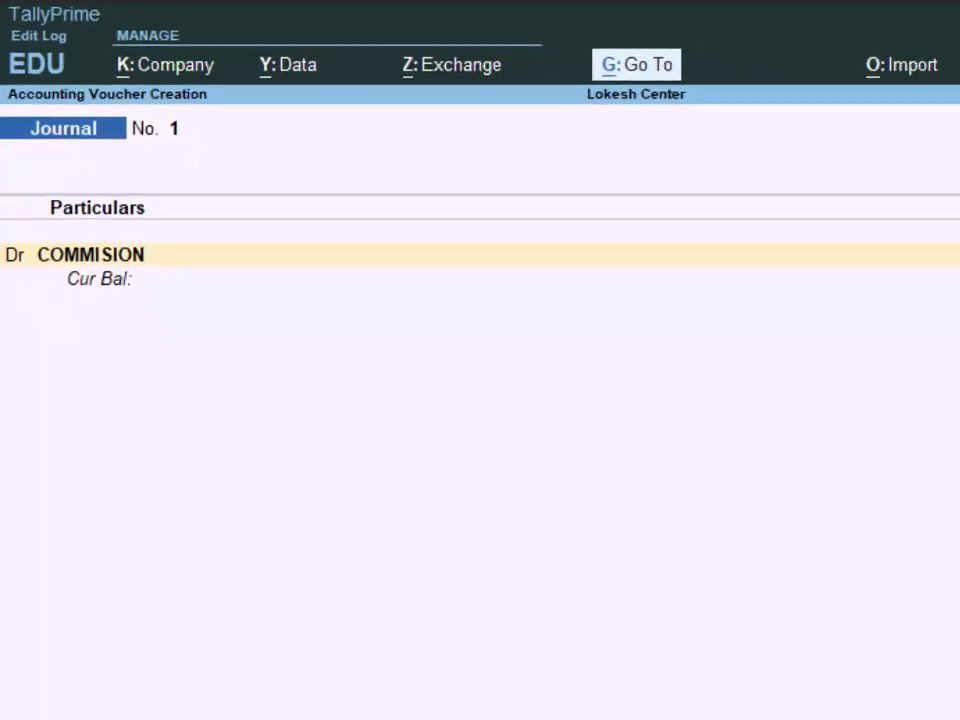
- Debit COMMISION 1,20,000, skip cost allocation, and discard the journal voucher
key(Return)
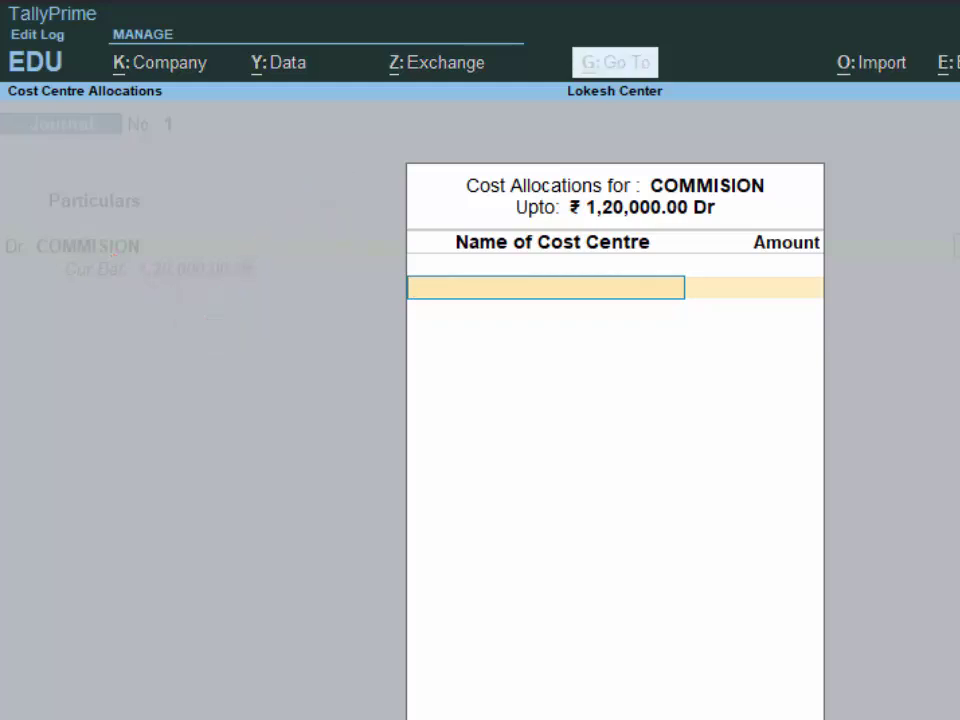
key(Escape)
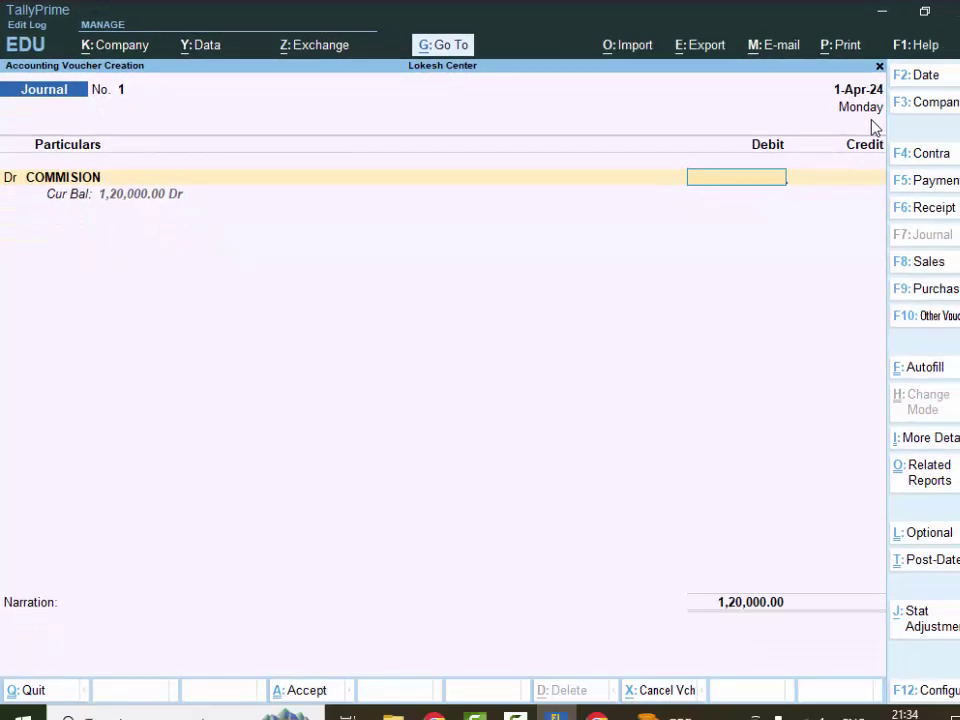
key(Escape)
key(y)
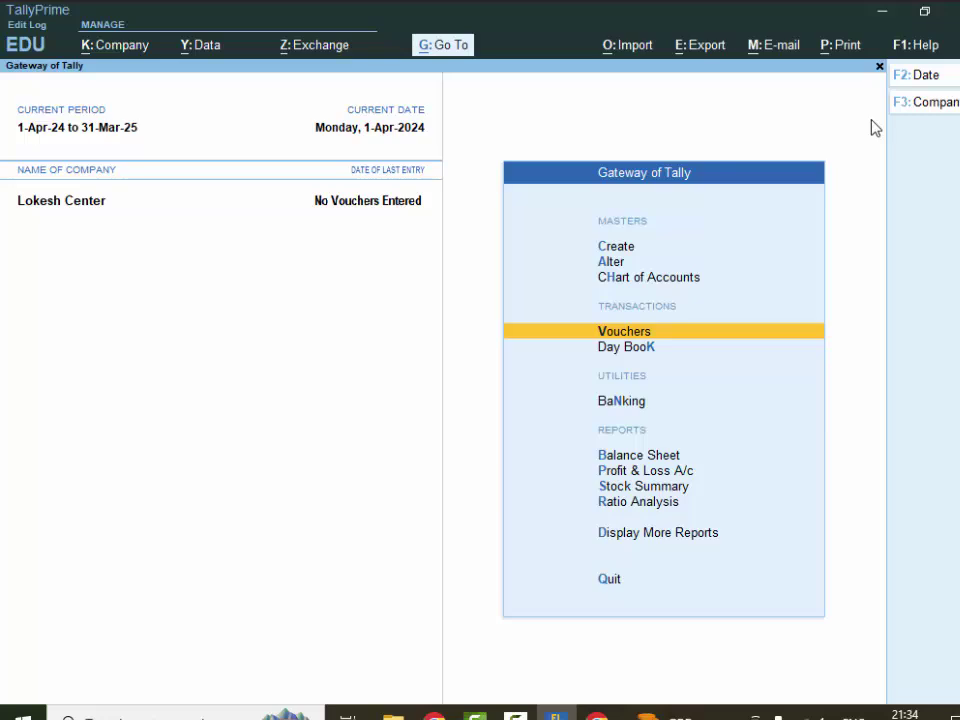
- Set Enable Cost Centres to No in the company features and accept
key(F11)
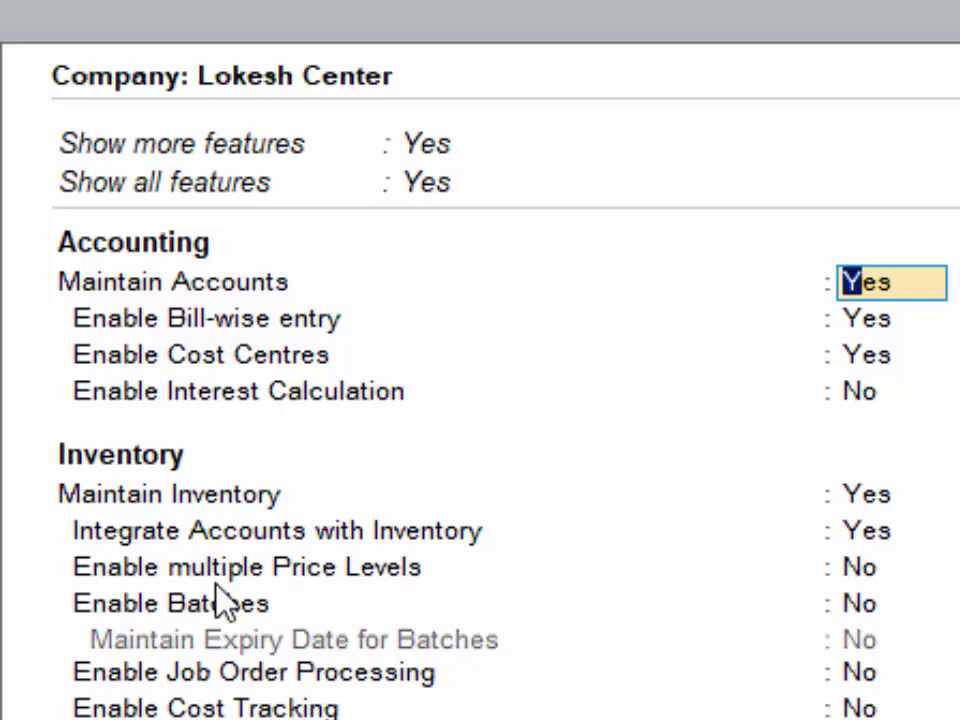
click(878, 360)
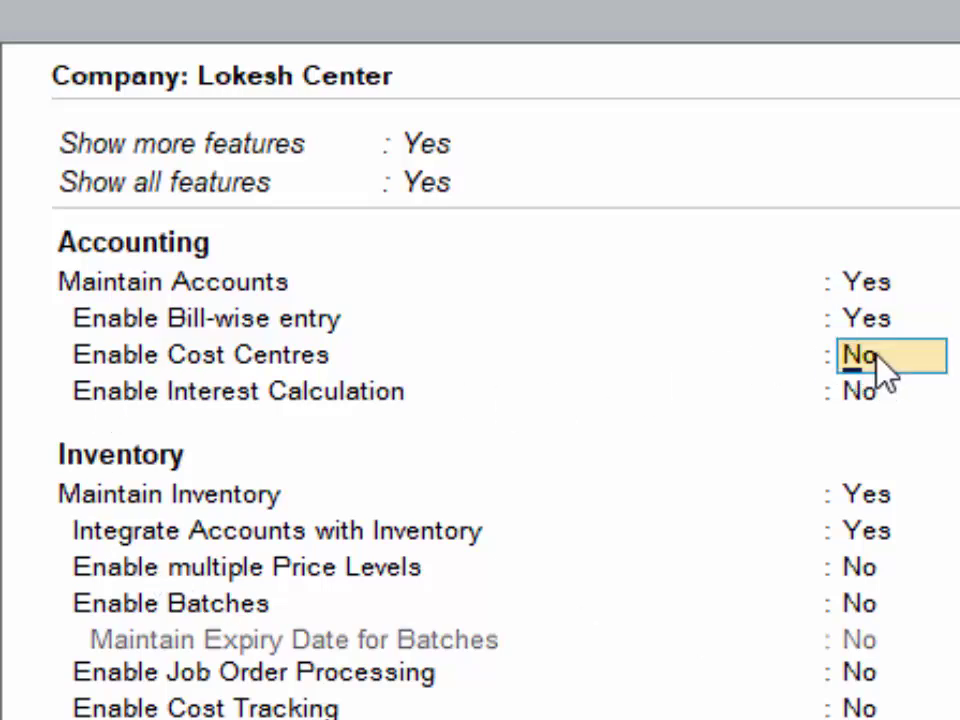
key(ctrl+a)
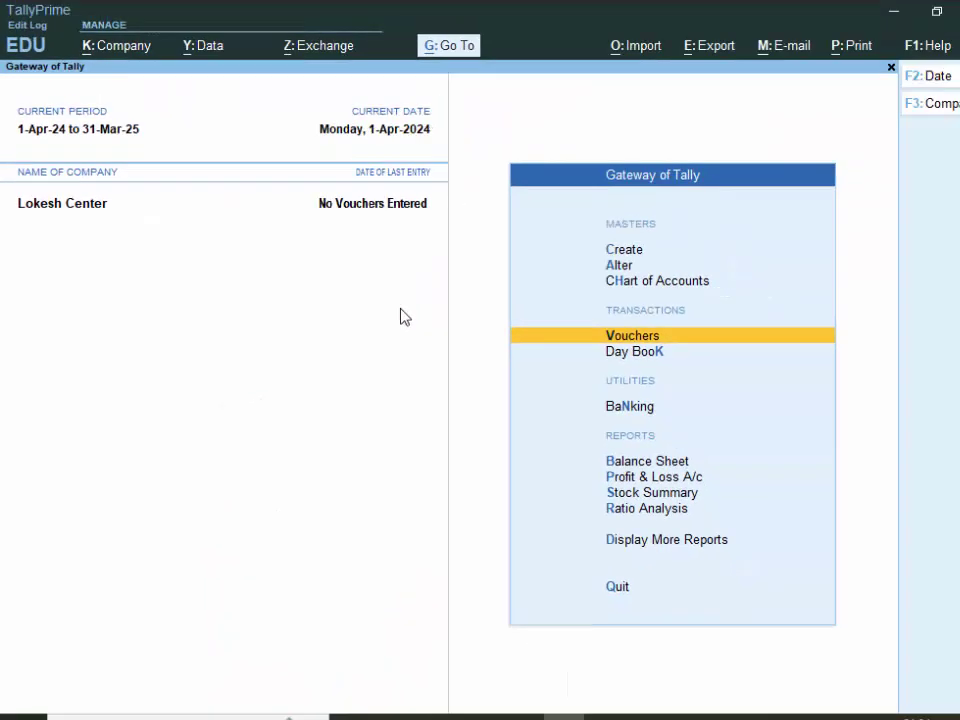
- Start Journal No. 1 debiting COMMISION 1,20,000 and begin the credit line
key(Return)
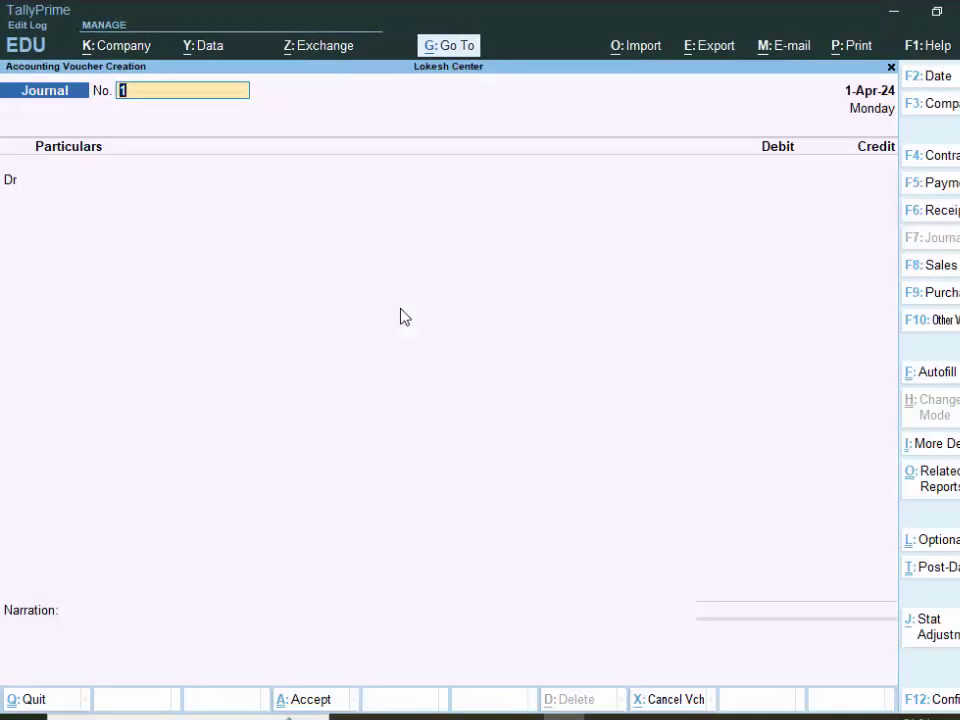
key(Return)
key(Return)
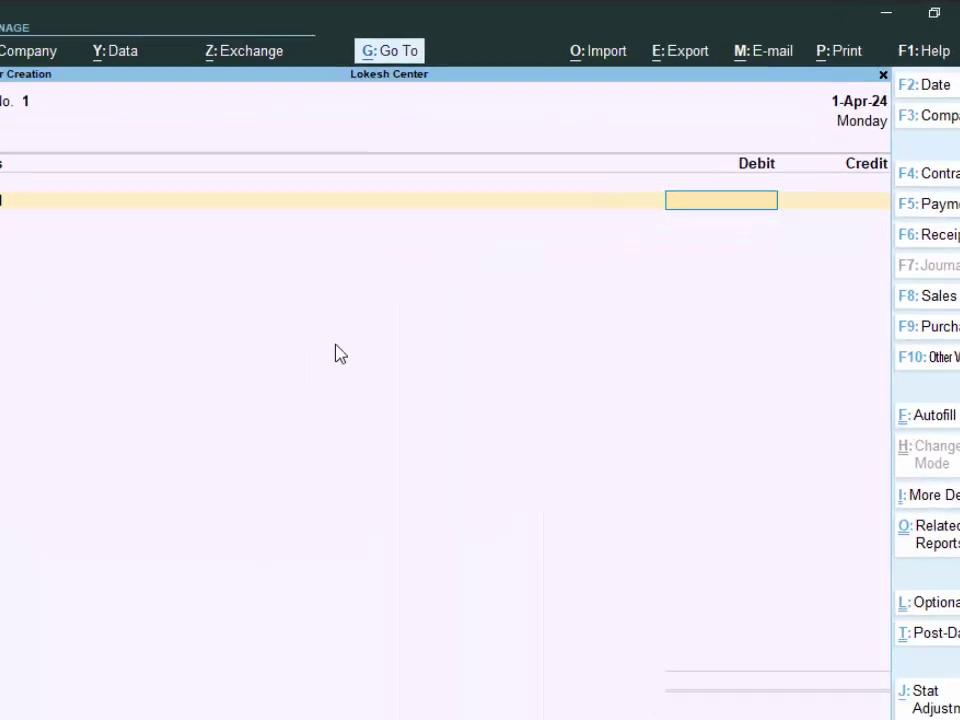
text(120)
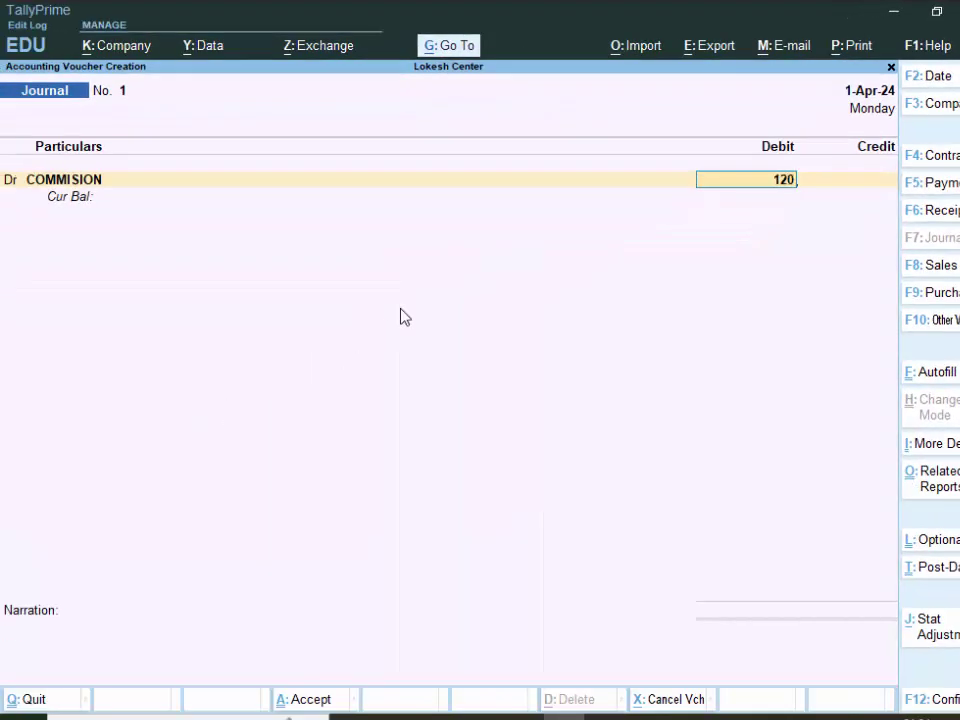
text(000)
key(Return)
key(Return)
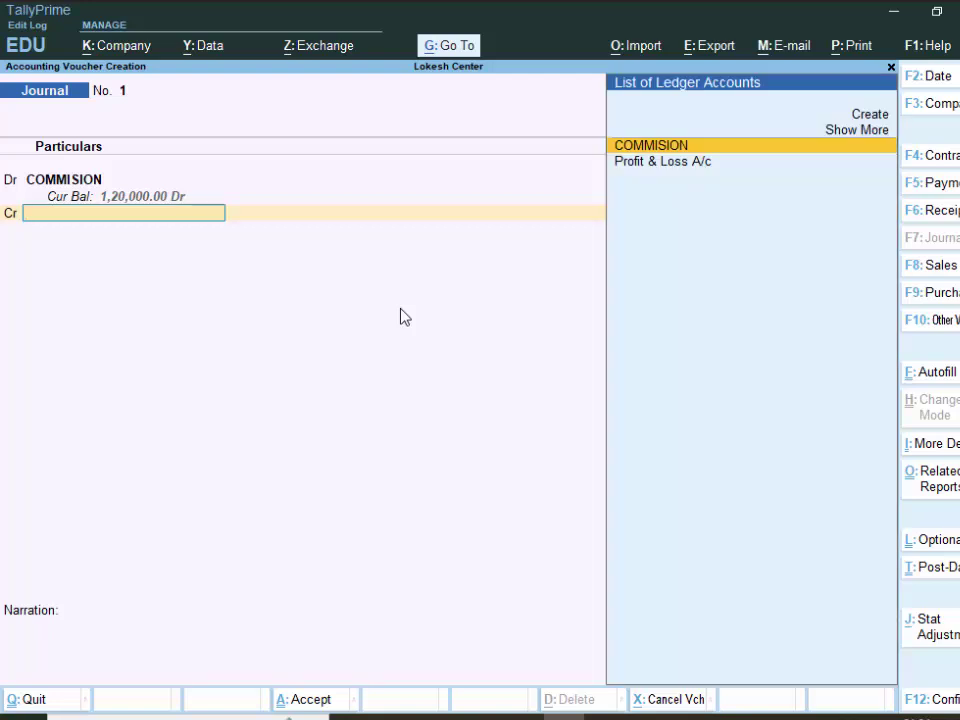
- Create a new credit-side ledger with the party's name under Sundry Creditors
key(alt+c)
text(RI)
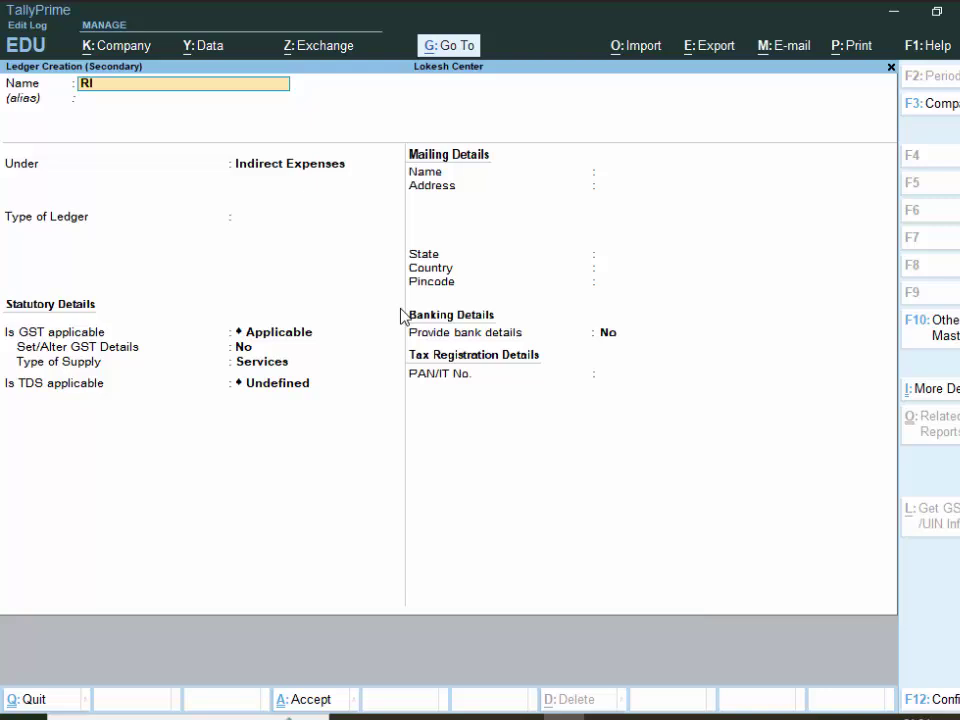
text(TESH)
key(Return)
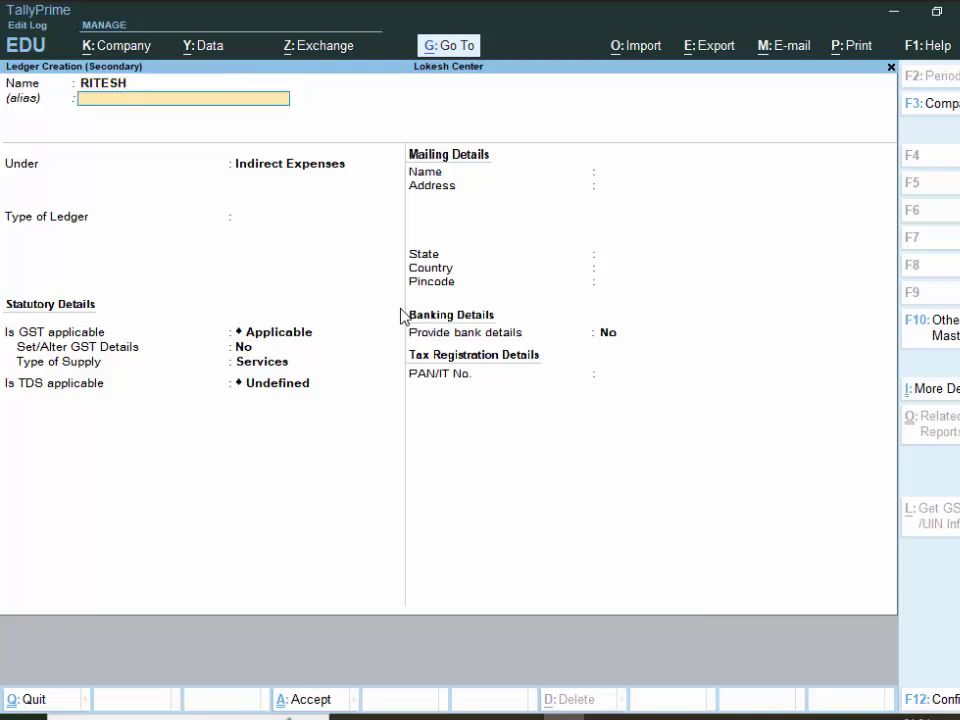
key(Return)
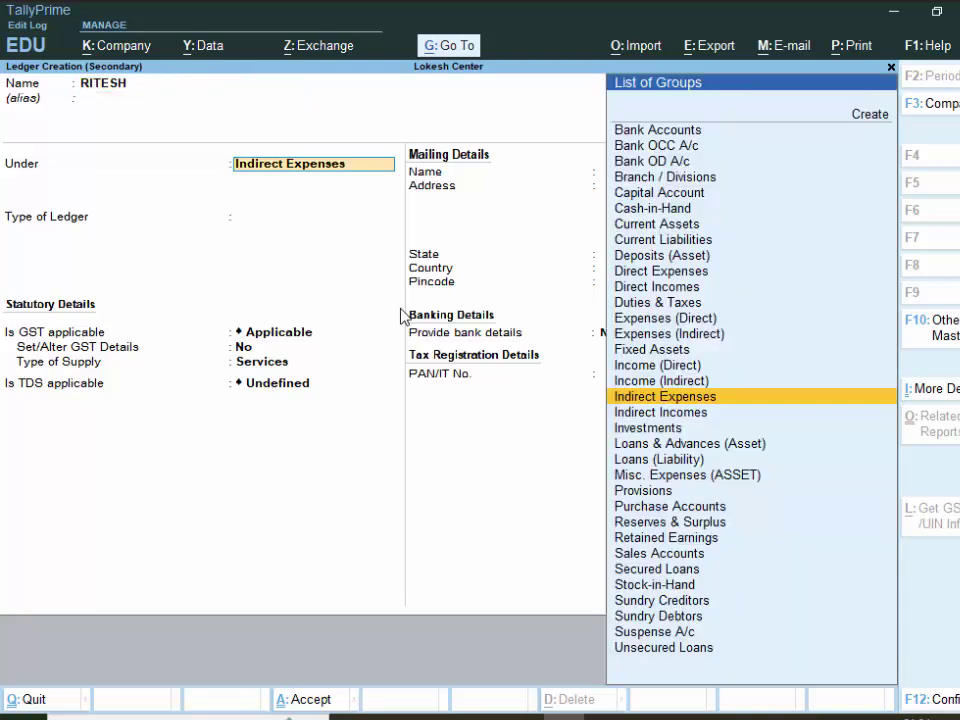
text(S)
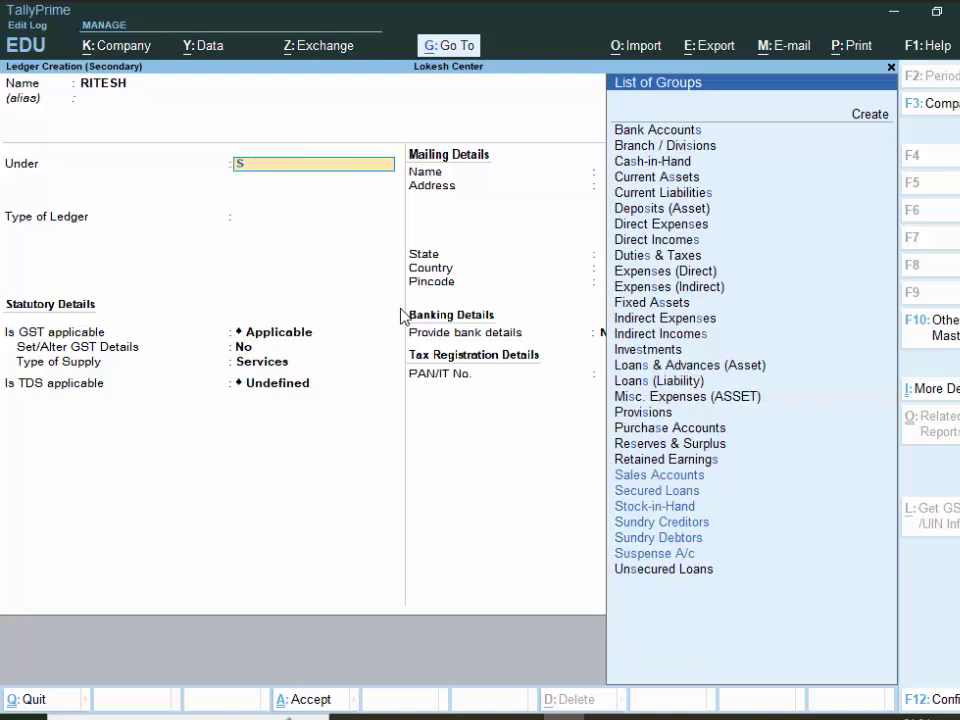
key(Down)
key(Down)
key(Down)
key(Down)
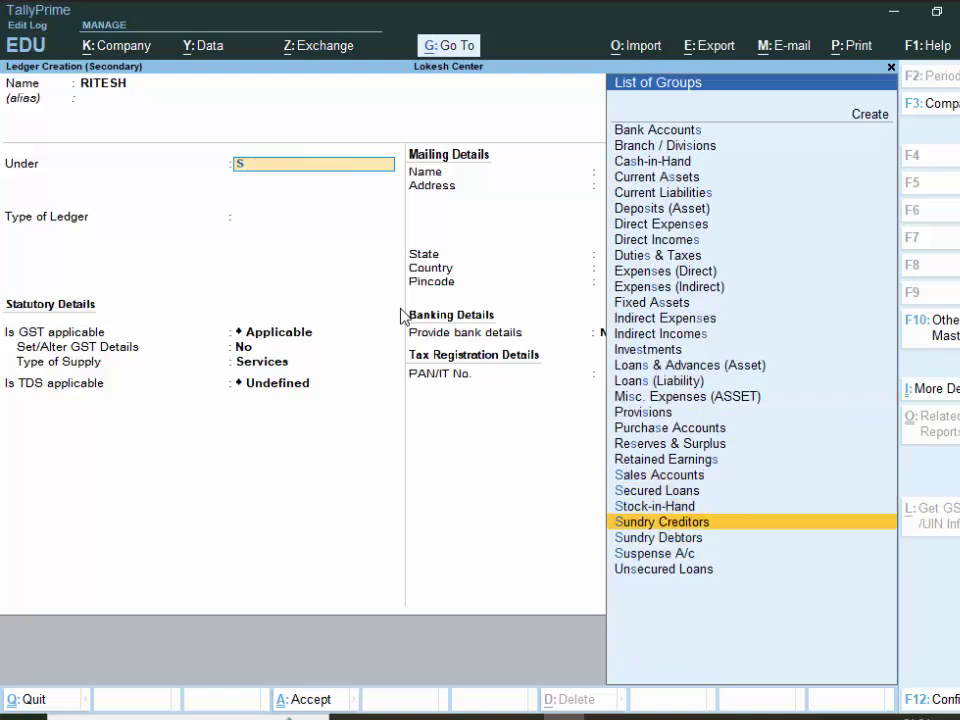
key(Return)
key(Return)
key(Return)
key(Return)
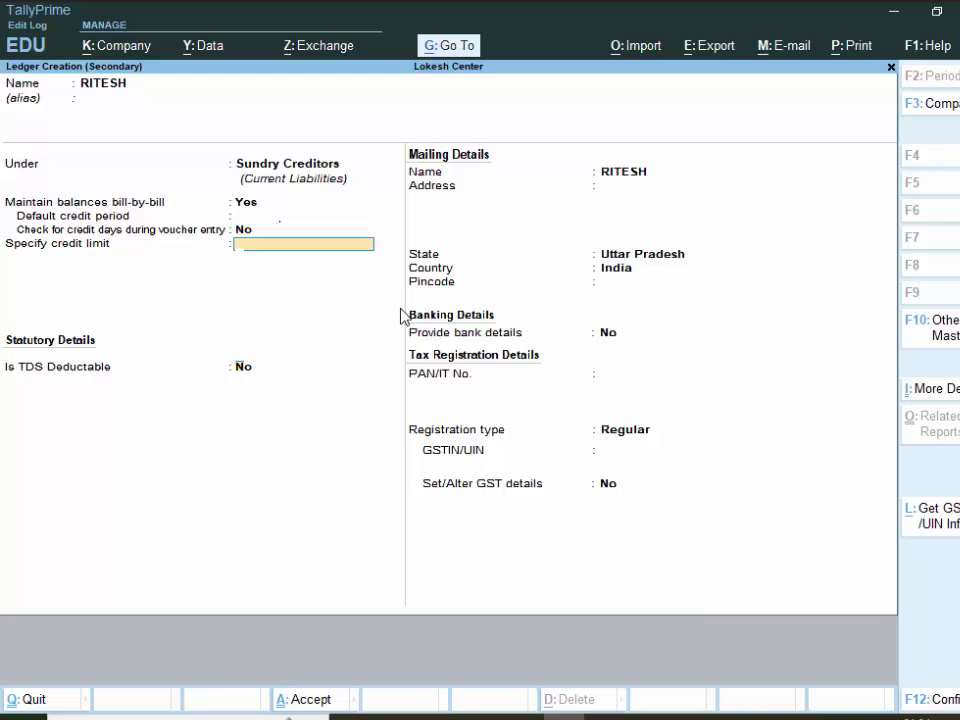
- Mark the ledger TDS deductible as a Partnership Firm deductee, keeping state Uttar Pradesh
key(Return)
key(y)
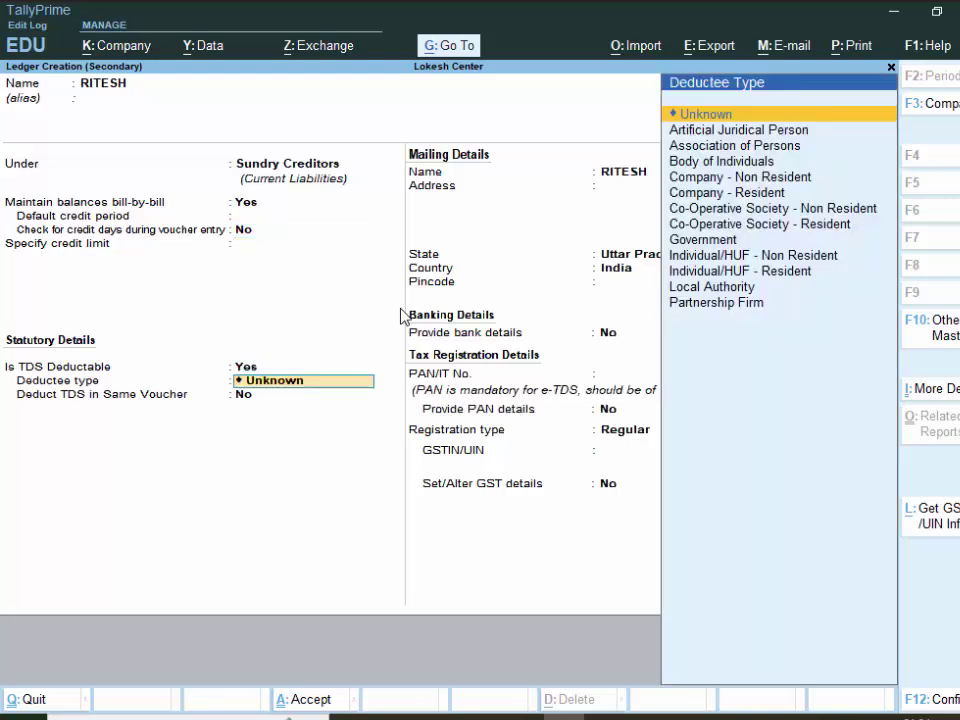
key(Down)
key(Down)
key(Down)
key(Down)
key(Down)
key(Down)
key(Down)
key(Down)
key(Down)
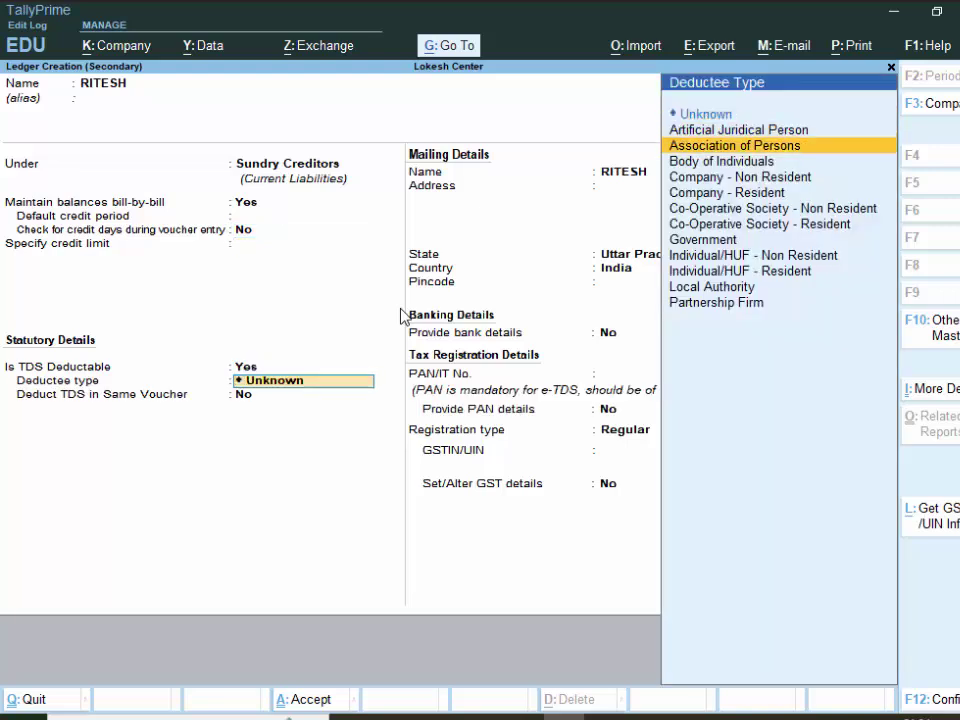
key(Down)
key(Down)
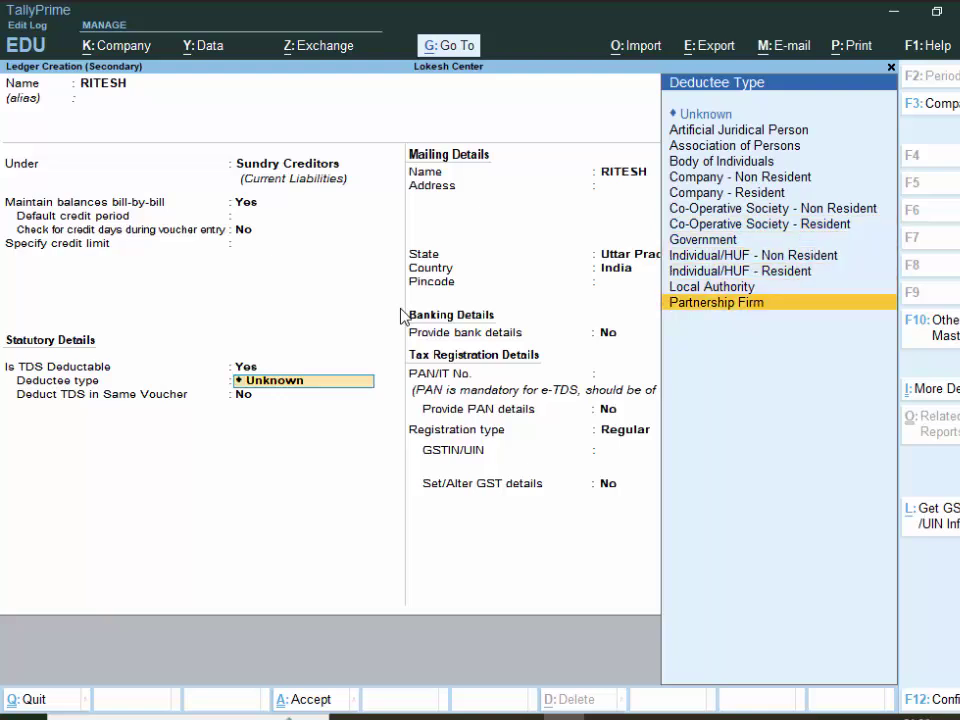
key(Return)
key(Return)
key(Return)
key(Return)
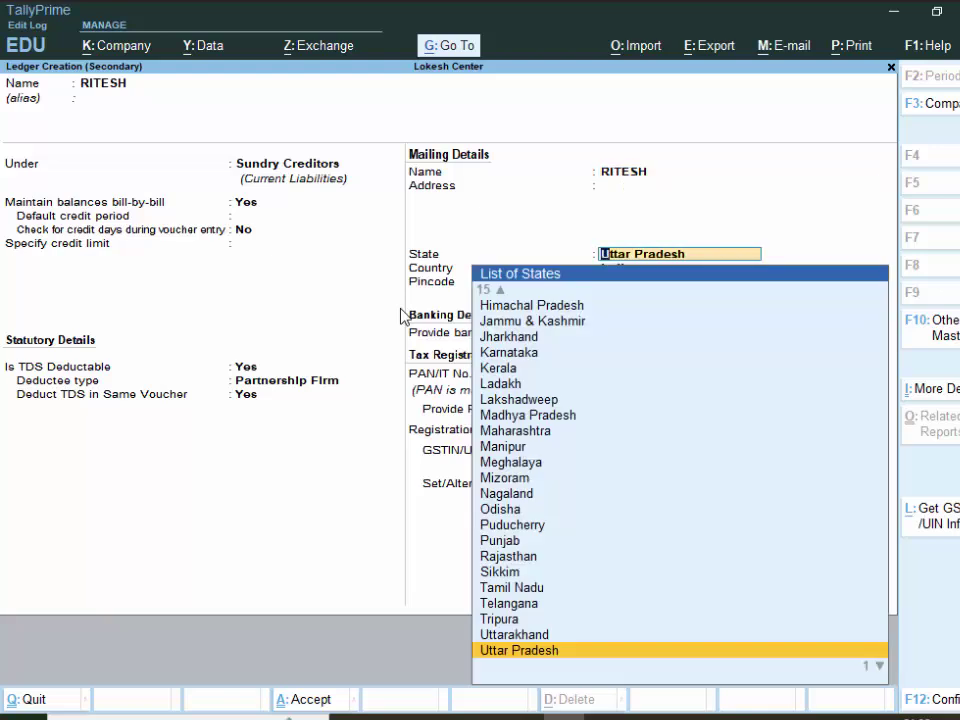
key(Return)
key(Return)
key(Return)
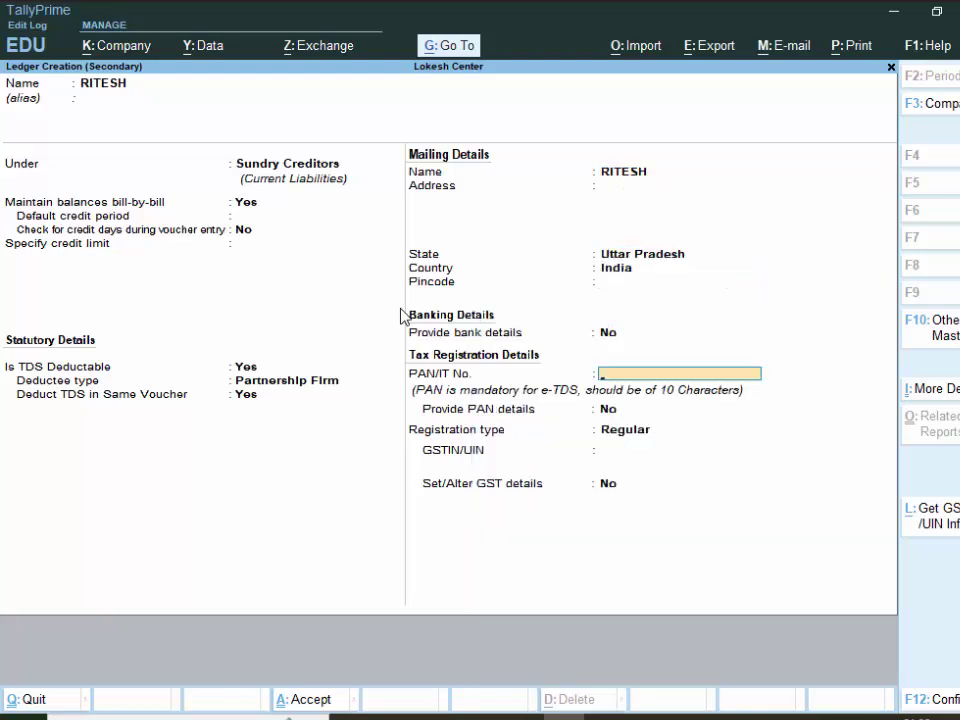
key(Return)
- Enter the party's PAN and correct it after the invalid-format warning
key(BackSpace)
text(AQWER4567T)
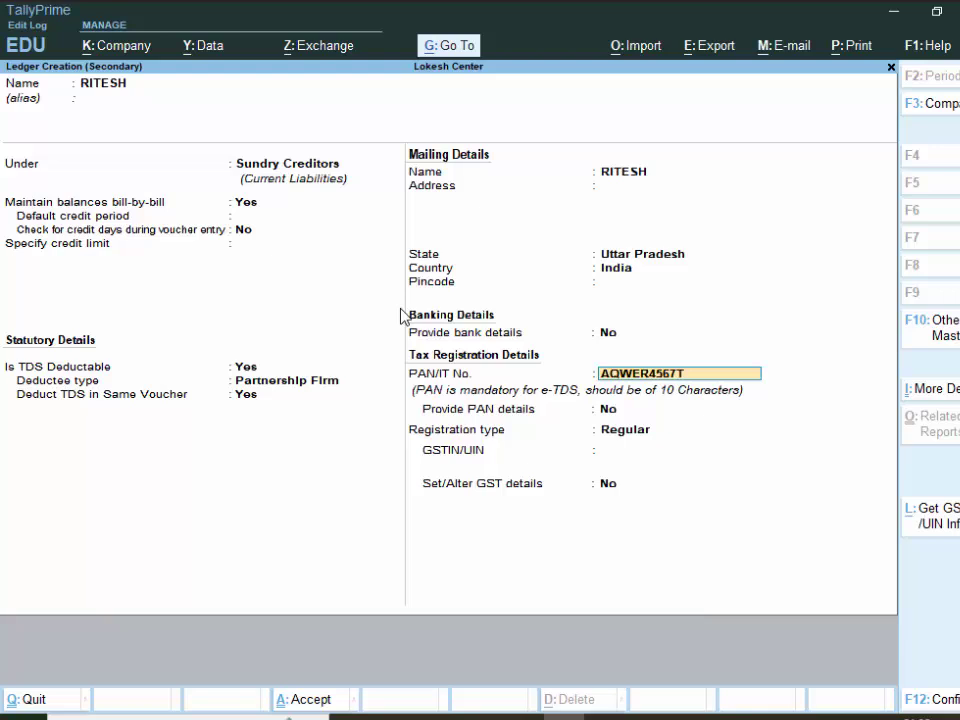
key(Return)
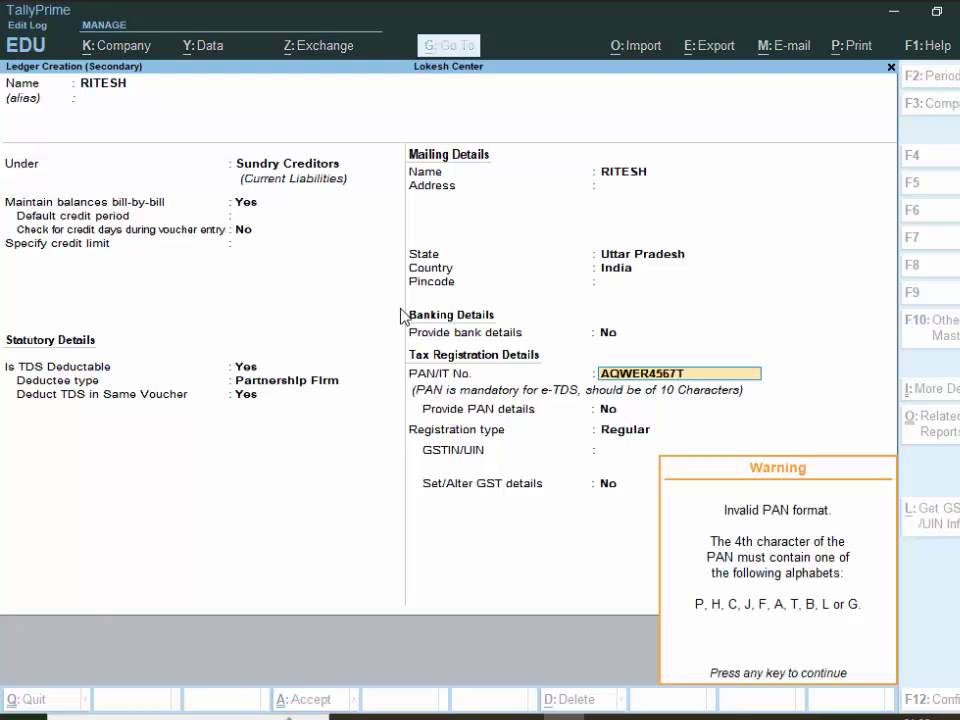
key(Return)
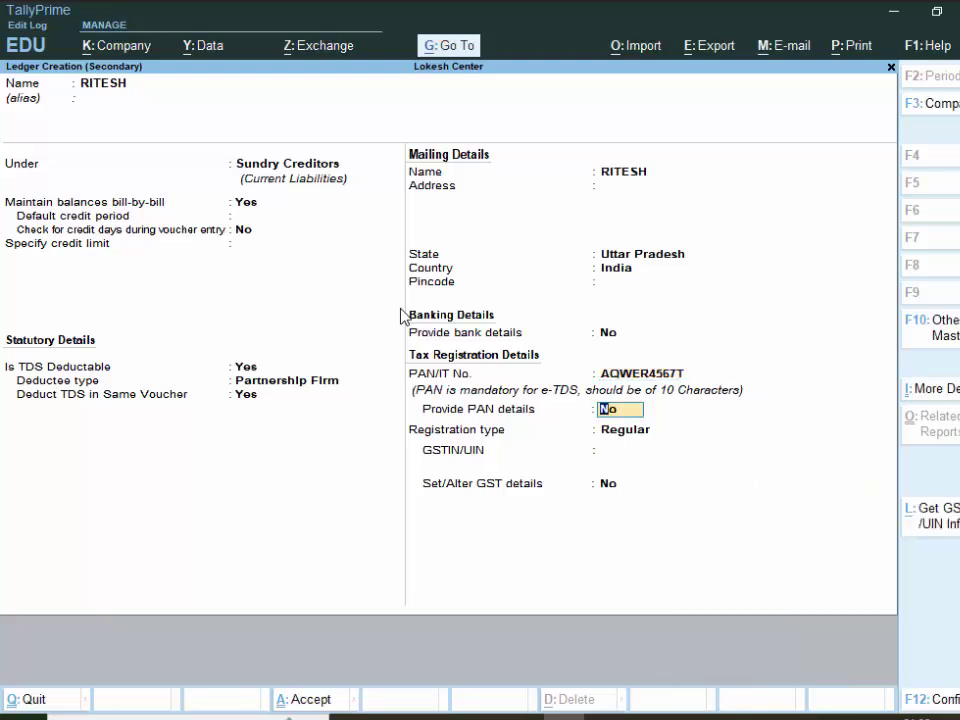
key(Up)
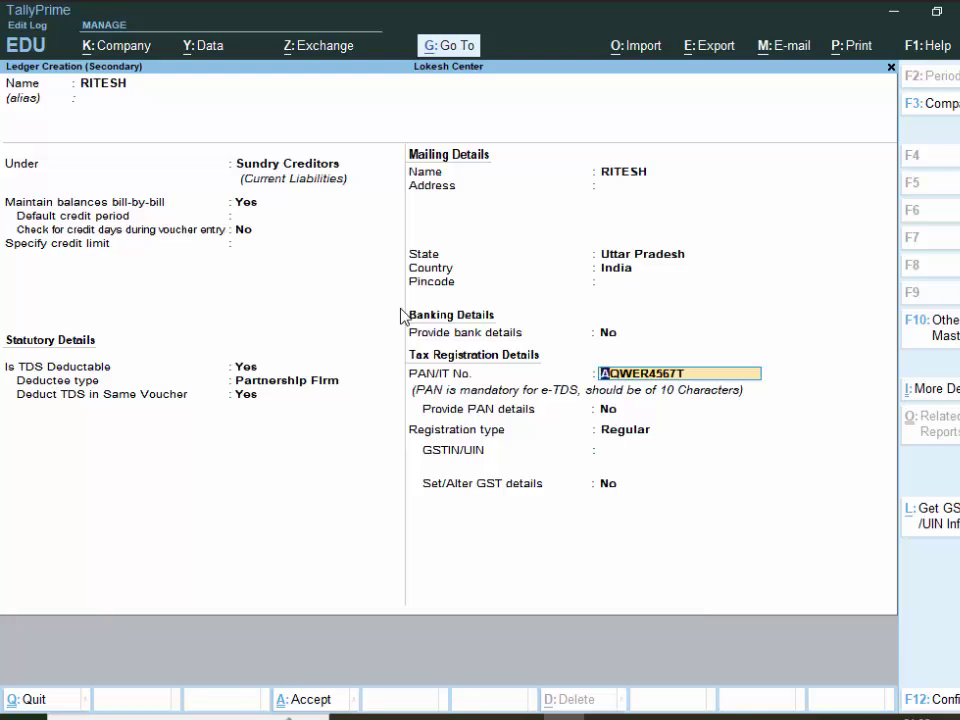
text(ACQW)
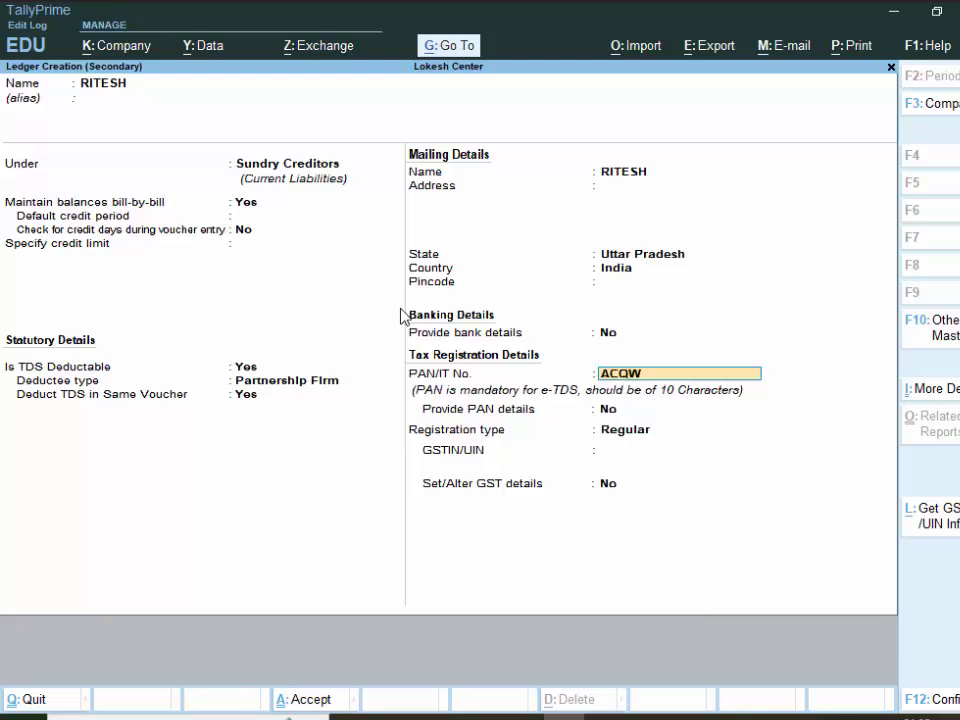
key(BackSpace)
text(PR5679L)
key(Return)
key(Return)
key(Return)
key(Return)
key(Return)
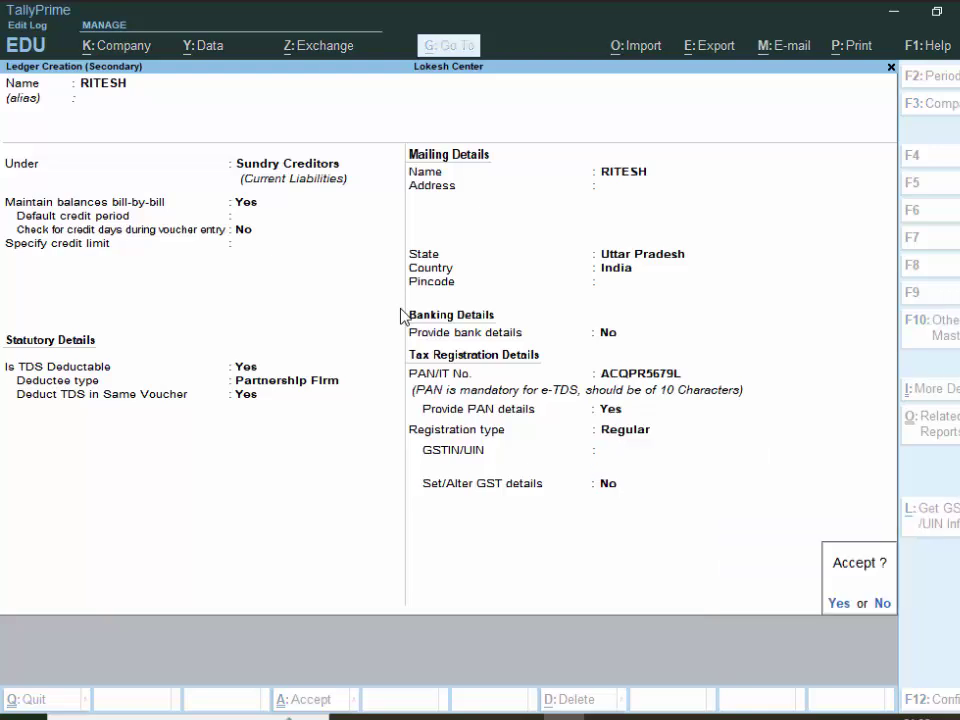
key(Return)
key(Return)
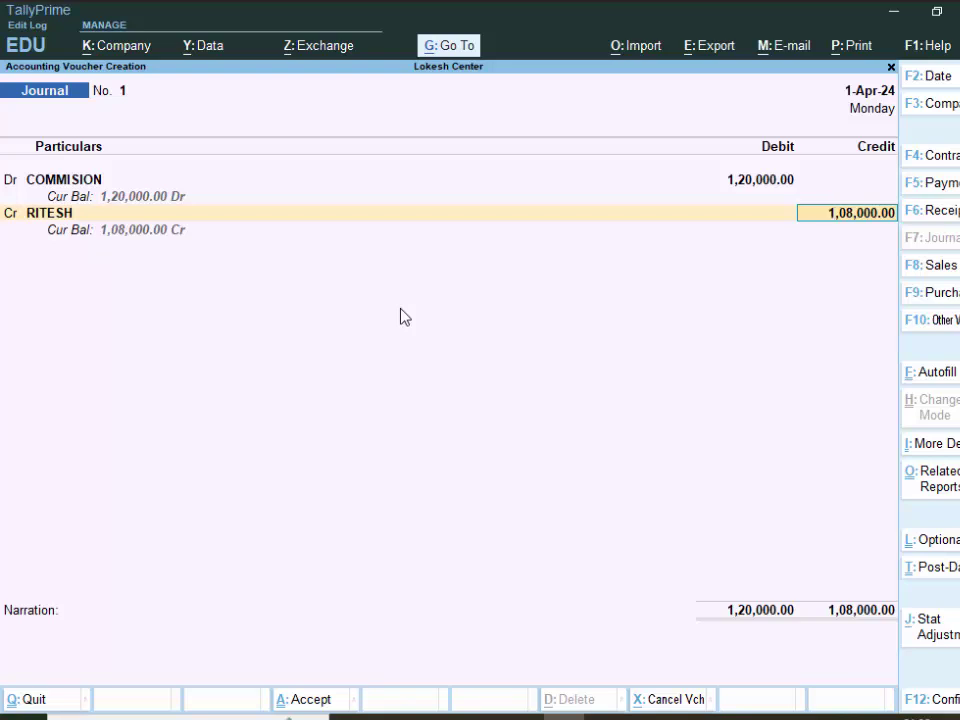
- Credit the party 1,08,000 with new bill references of 1,20,000 Cr and 12,000 Dr
key(Return)
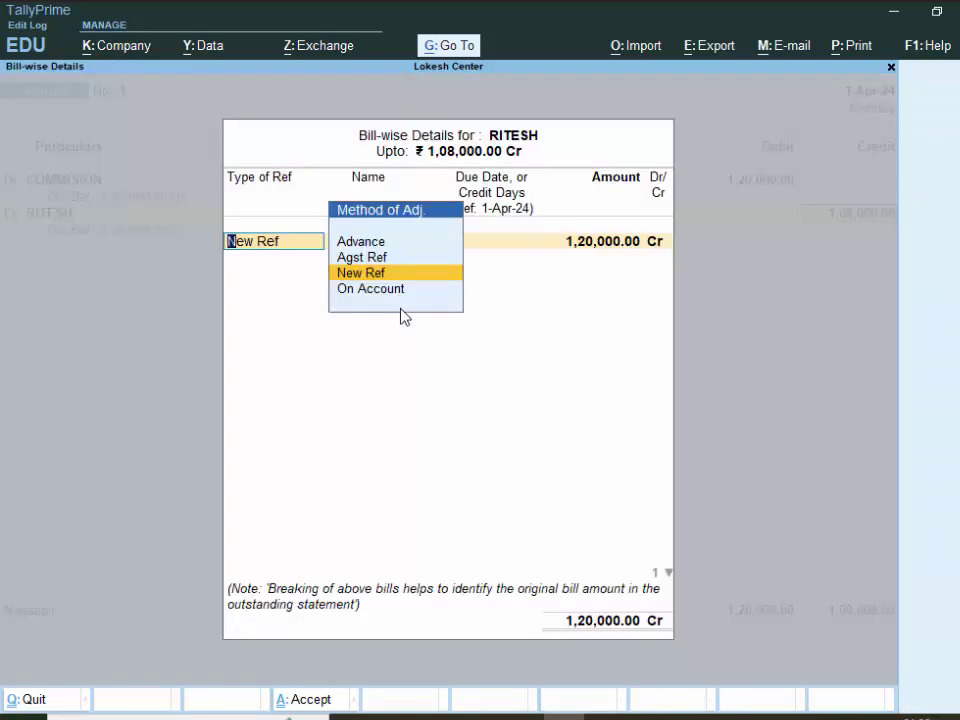
key(Return)
key(Return)
key(Return)
key(Return)
key(Return)
key(Return)
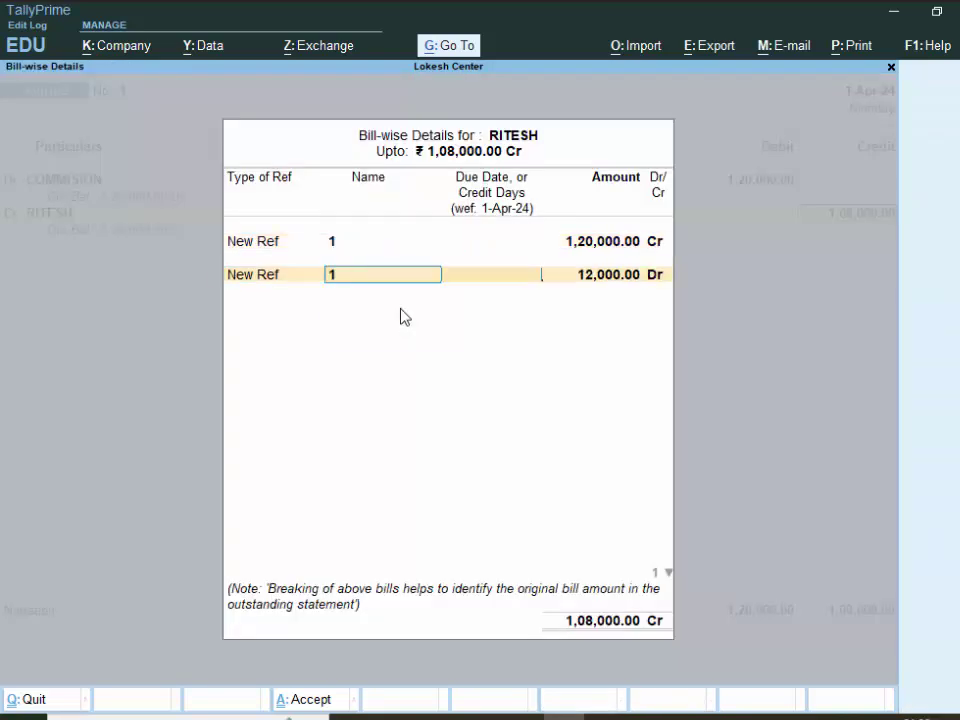
key(Return)
key(Return)
key(Return)
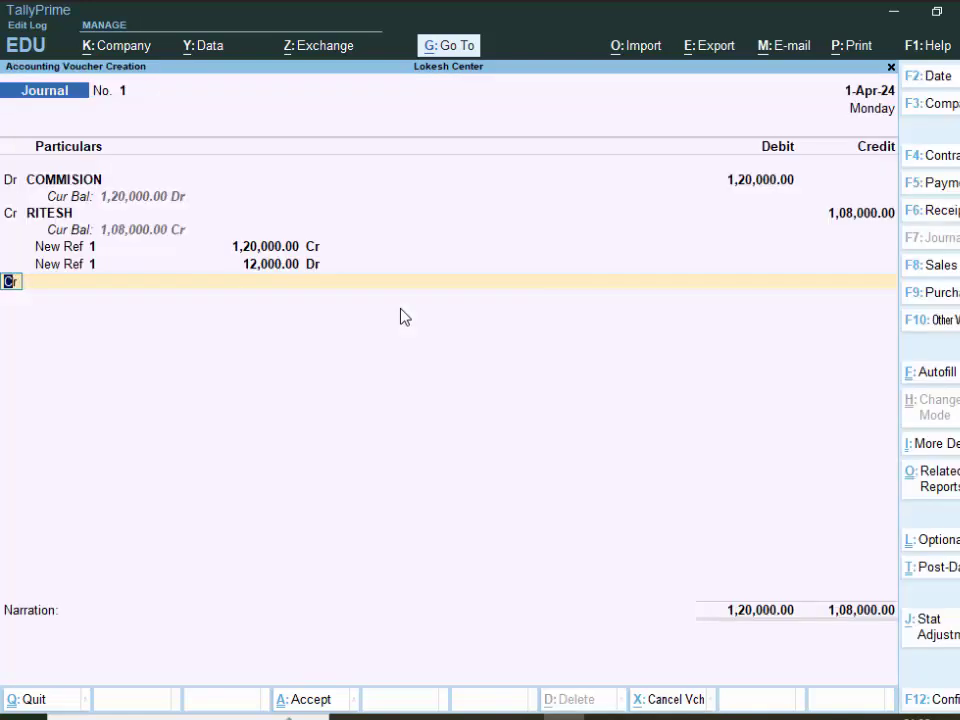
key(Return)
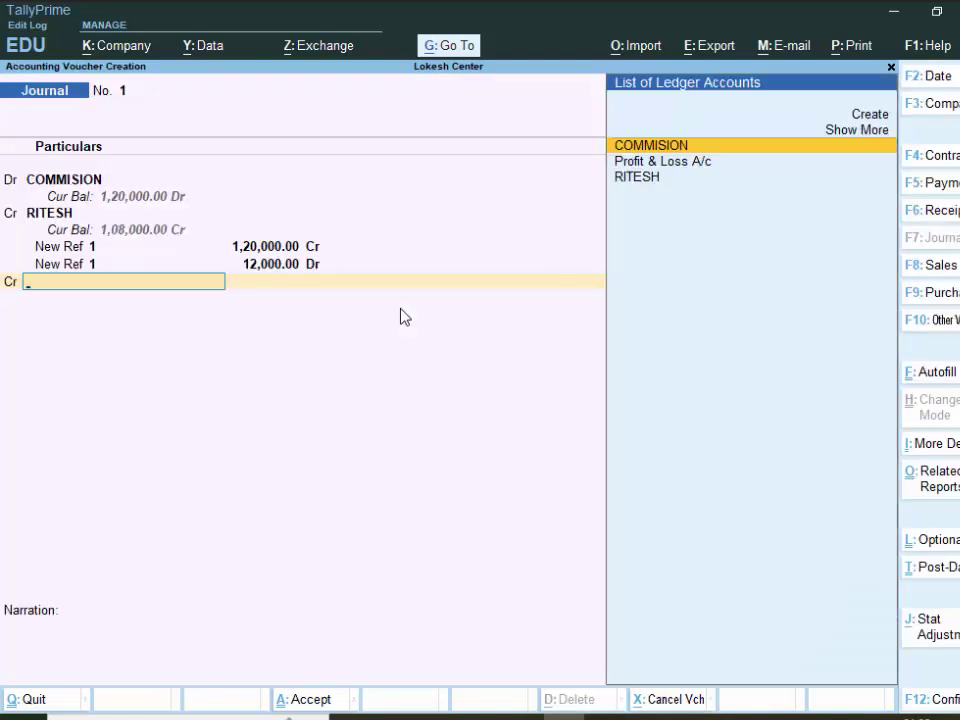
key(alt)
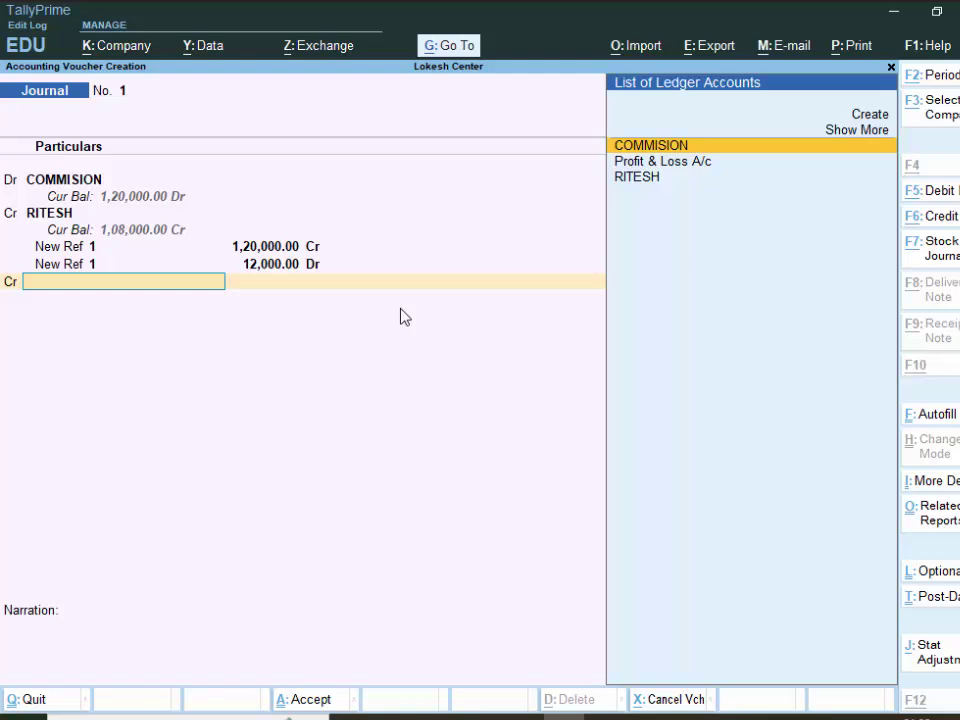
- Create a ledger named TDS under the Duties & Taxes group
key(alt+c)
text(TDS)
key(Return)
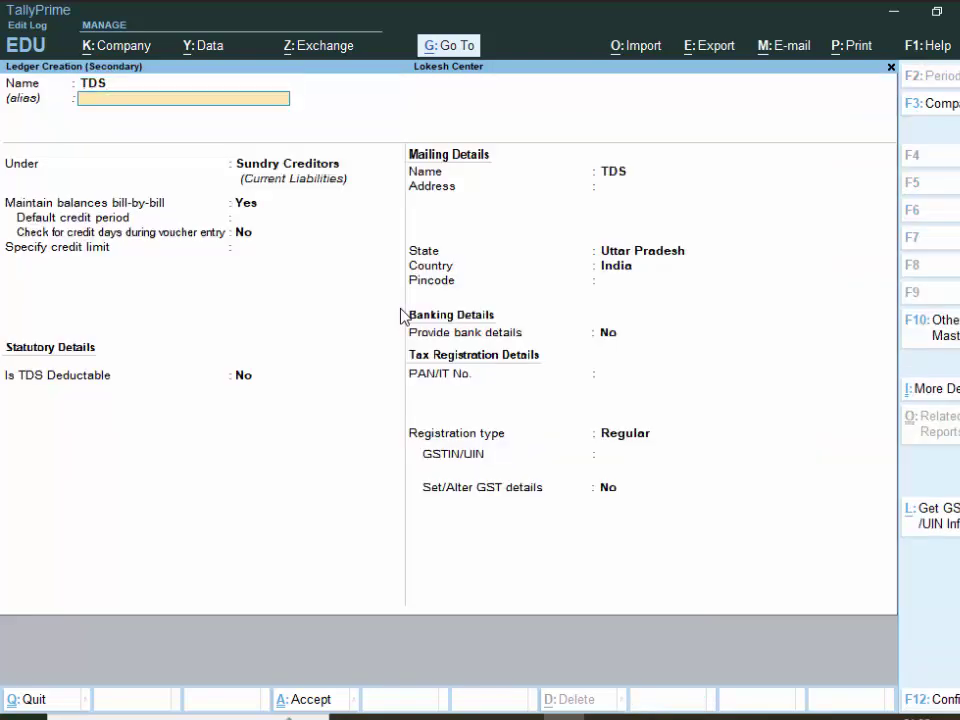
key(Return)
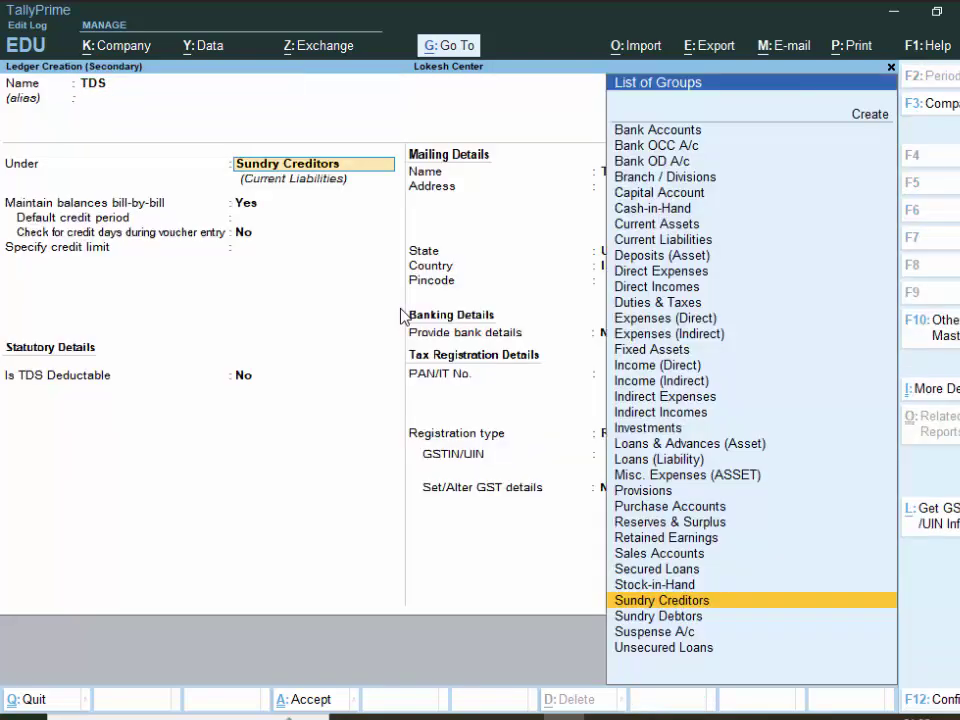
text(D)
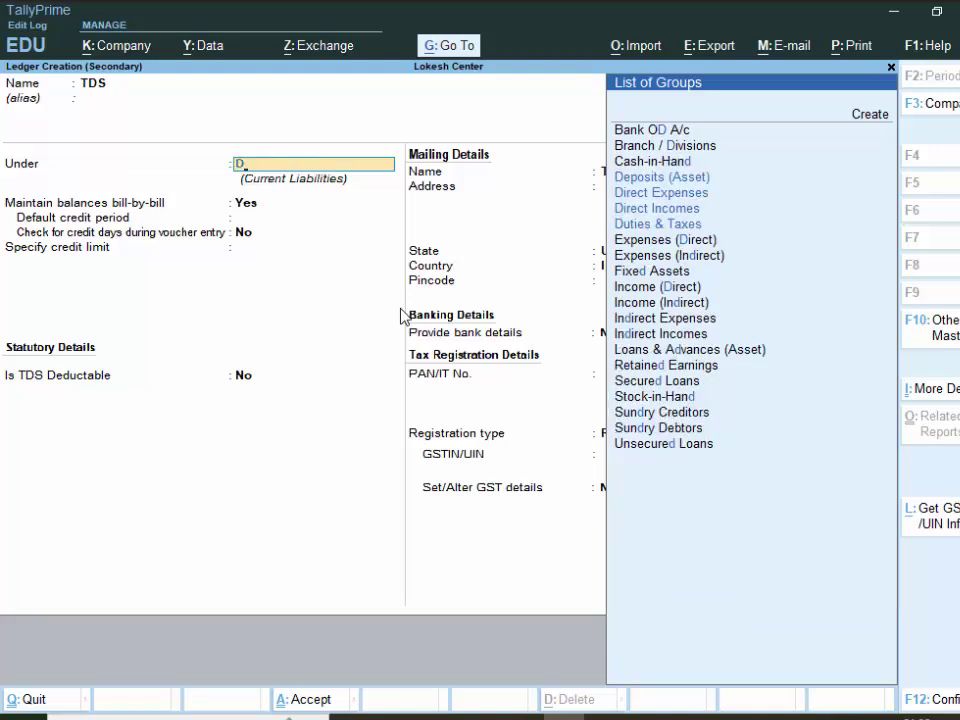
key(Down)
key(Down)
key(Down)
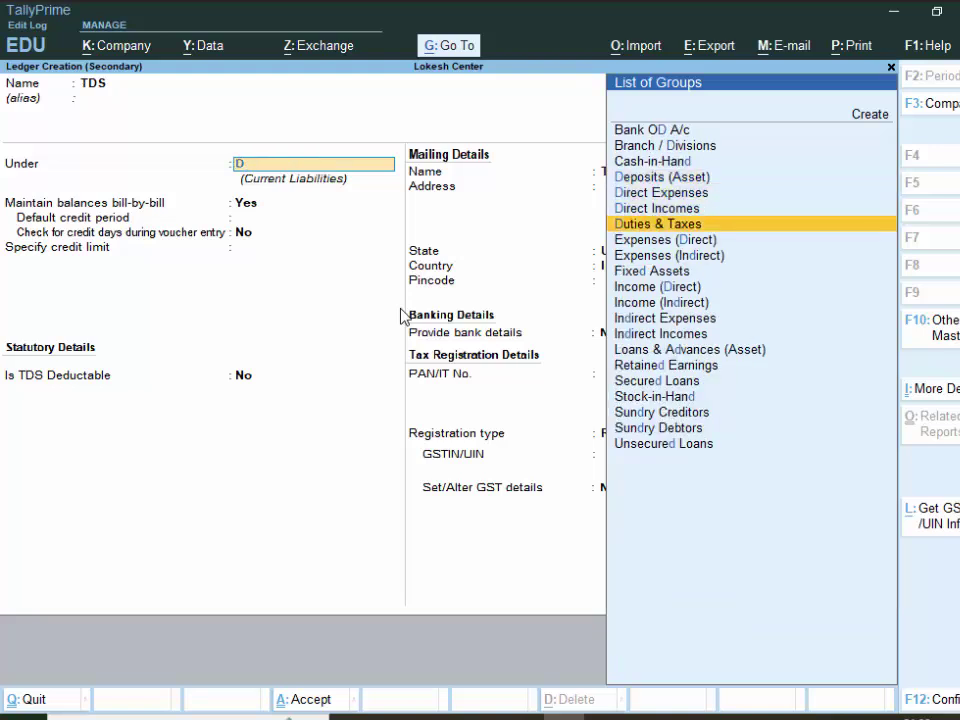
key(Return)
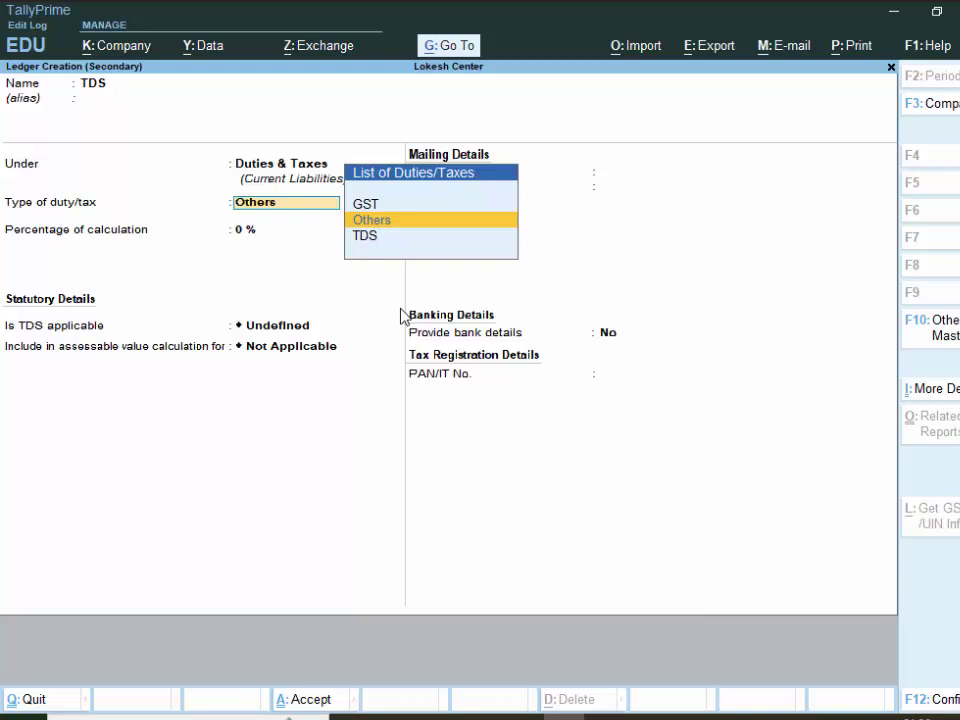
text(o)
key(shift+Tab)
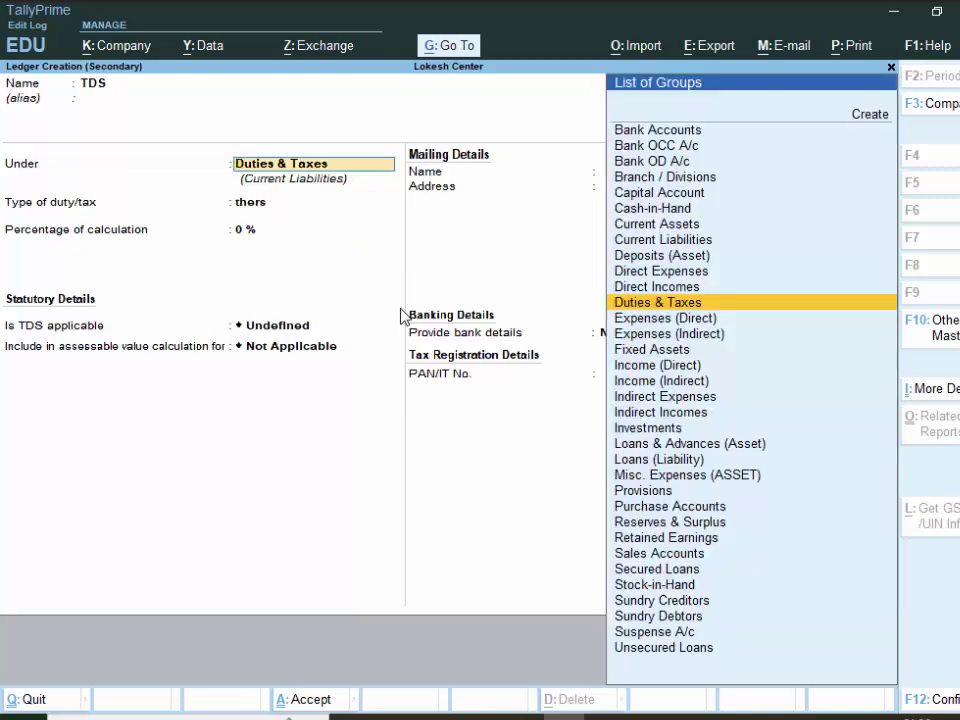
key(Return)
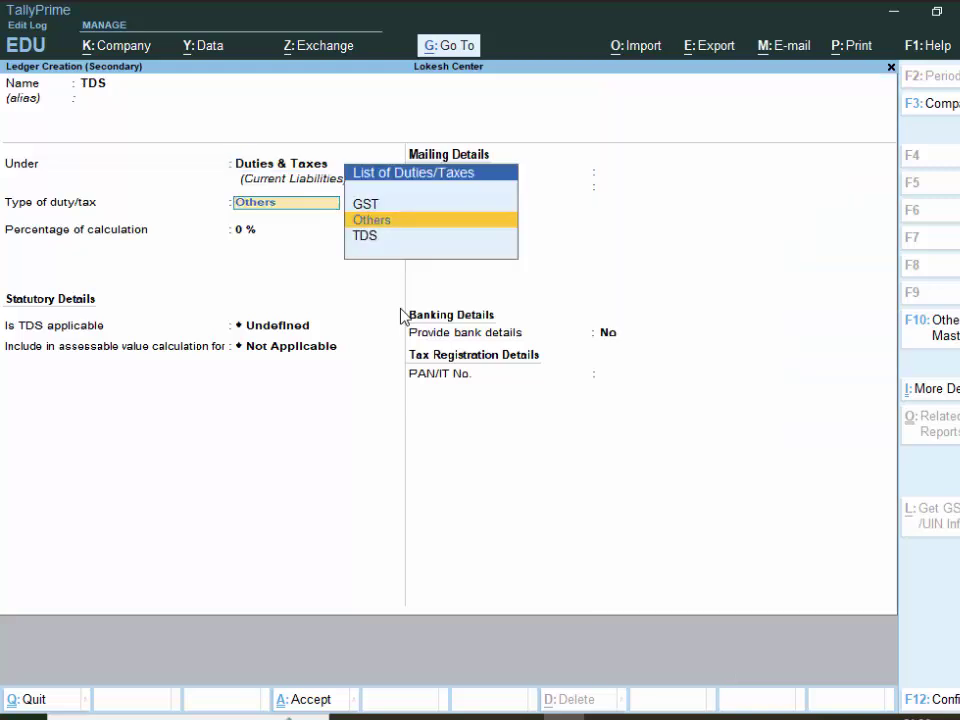
- Give the TDS ledger duty type TDS and nature TDS ON COMMISION, then save it
key(Down)
key(Return)
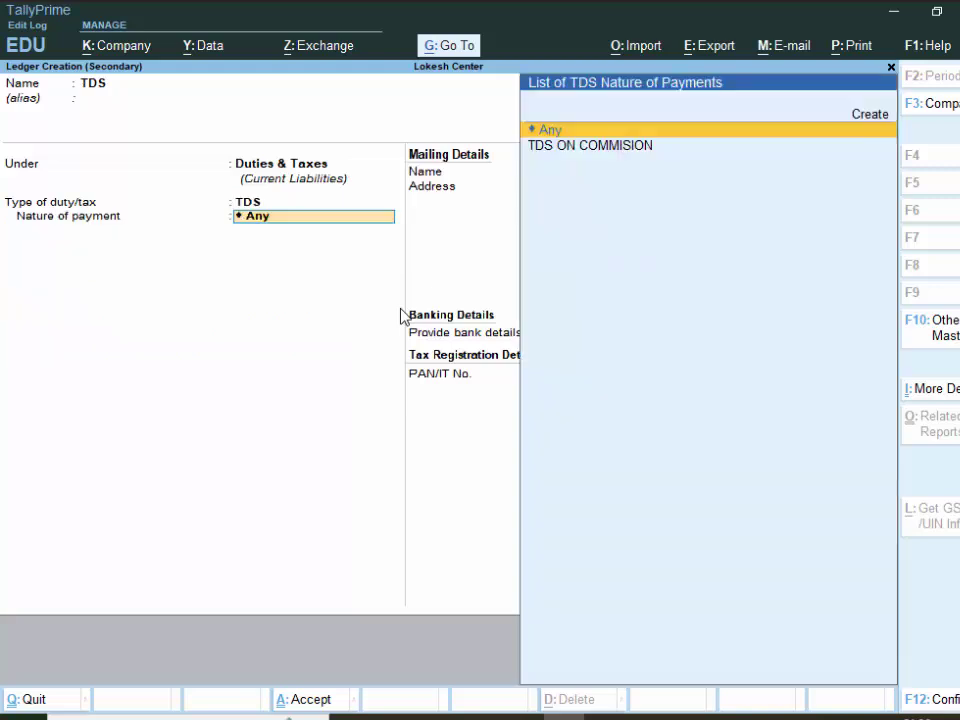
key(Down)
key(Return)
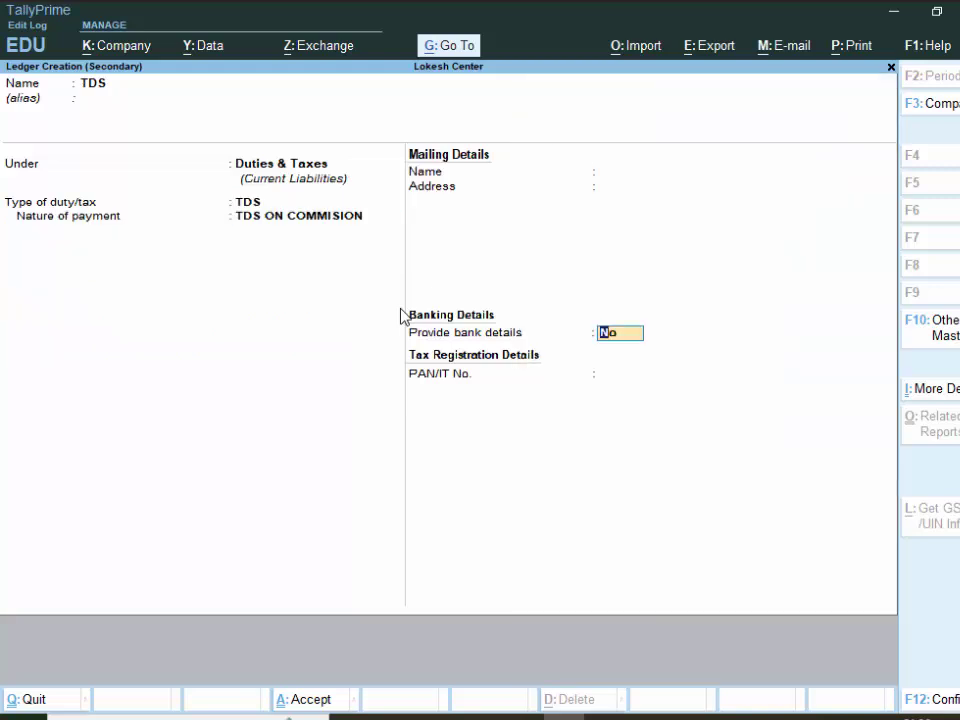
key(Return)
key(Return)
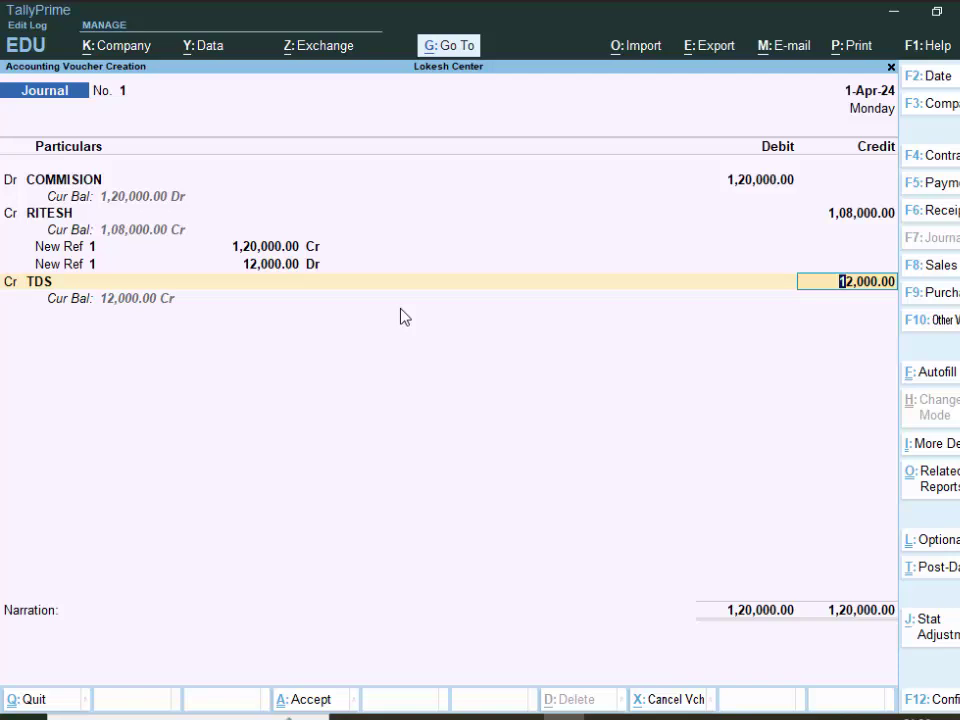
key(Return)
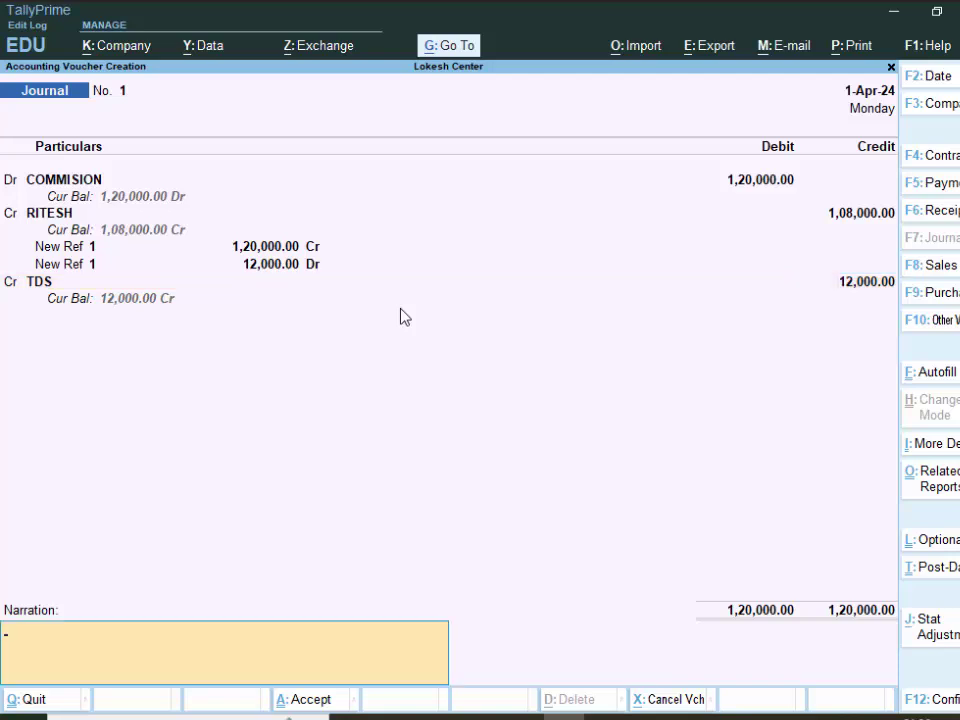
- Add the narration 'Tds has bee', save Journal No. 1 and move to Journal No. 2
text(Tds has b)
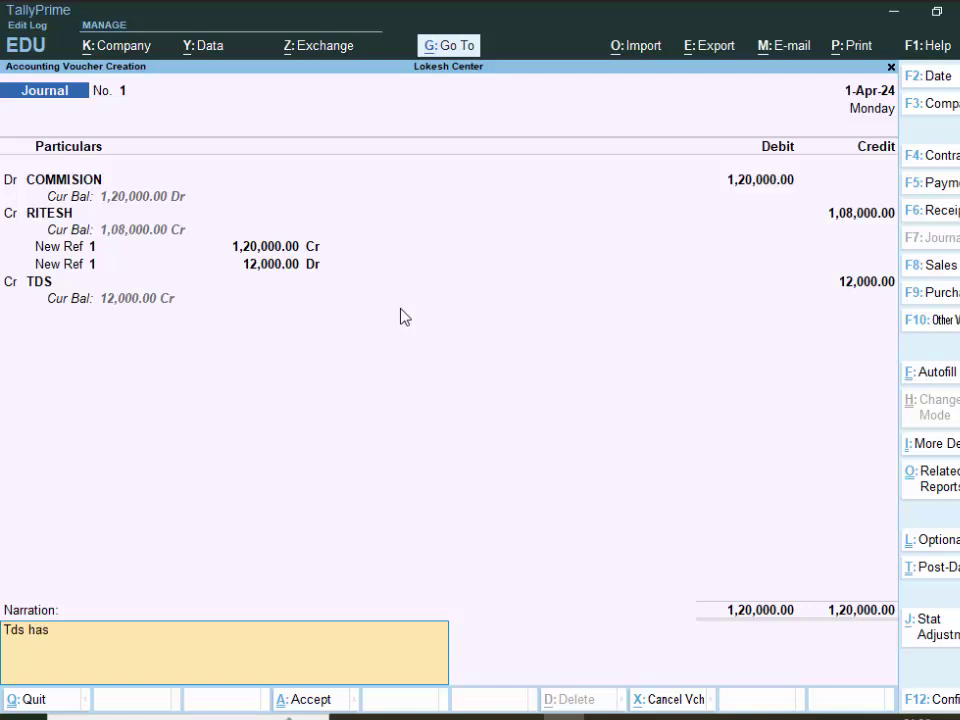
text(ee)
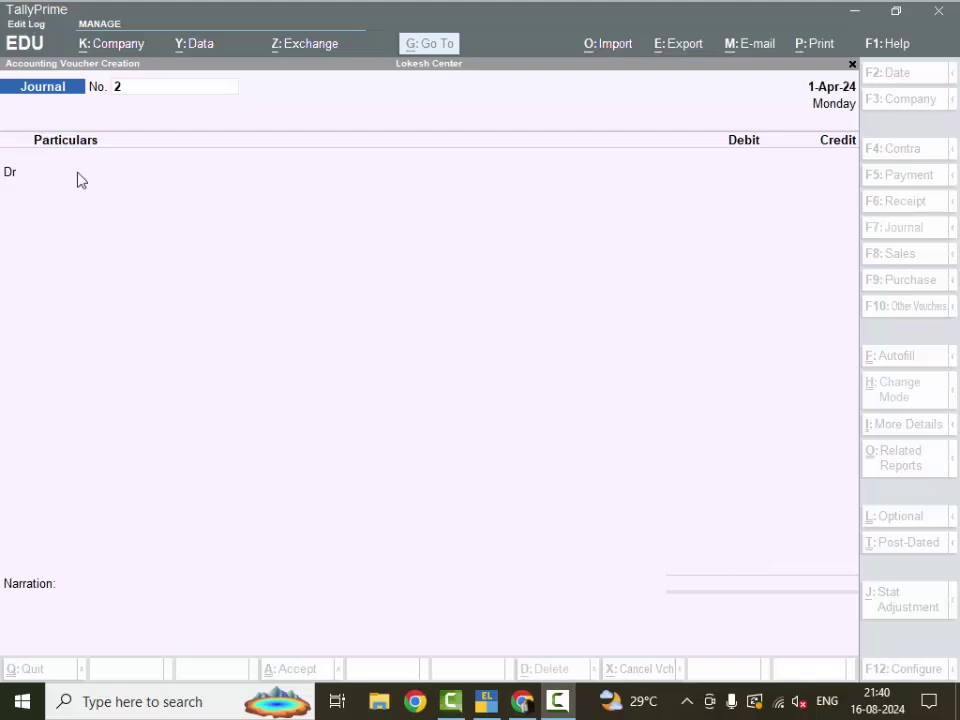
key(Return)
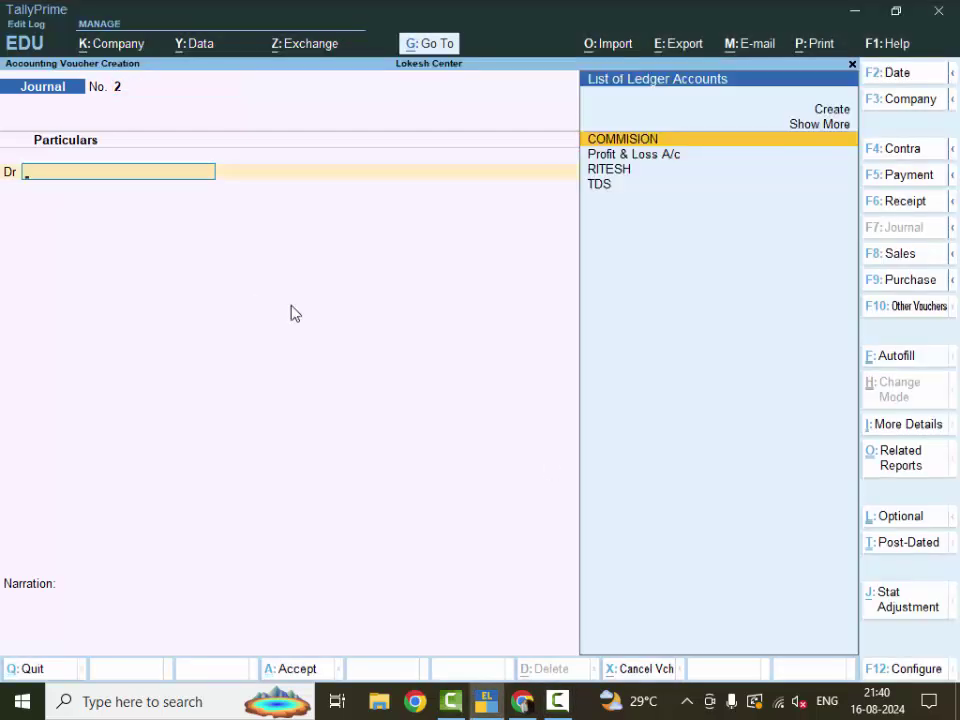
- Quit the empty voucher and open the COMMISION ledger for alteration
key(Escape)
key(Return)
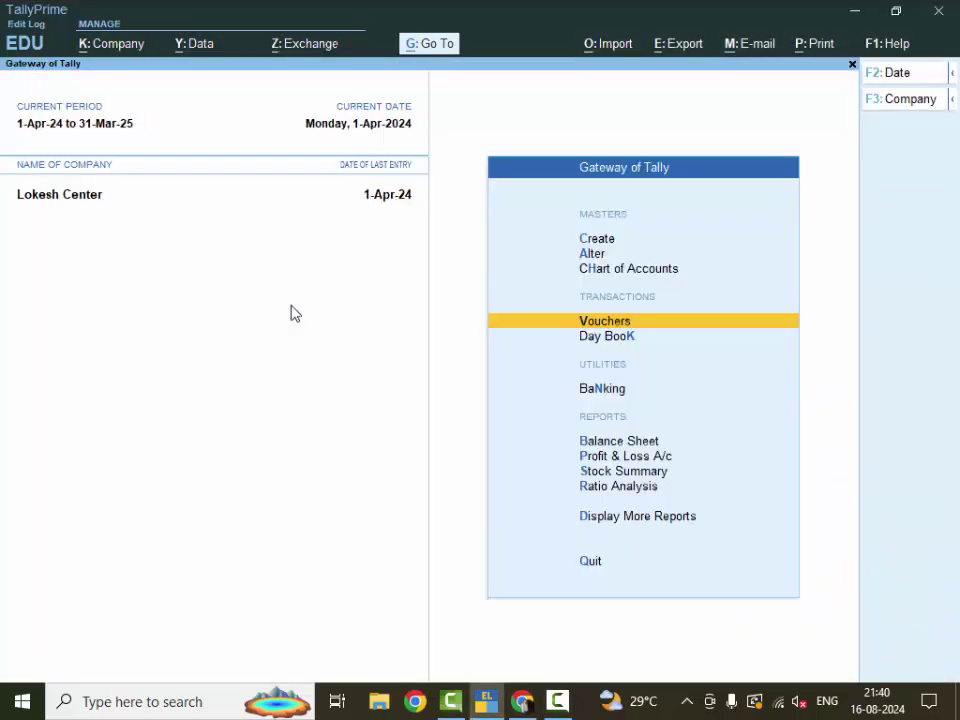
key(Up)
key(Up)
key(Return)
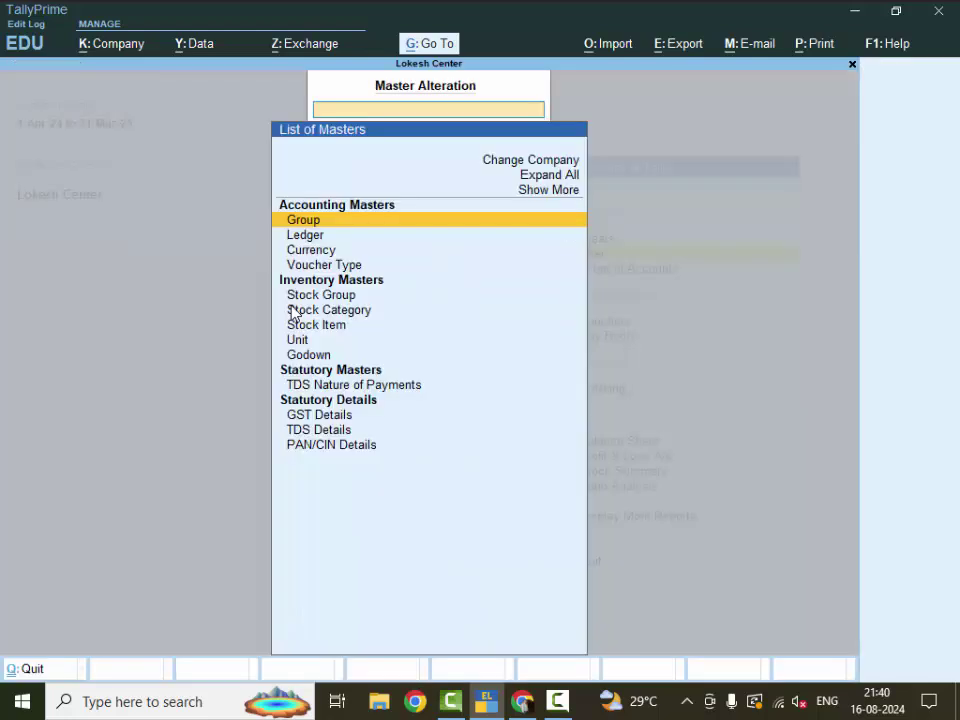
key(Down)
key(Return)
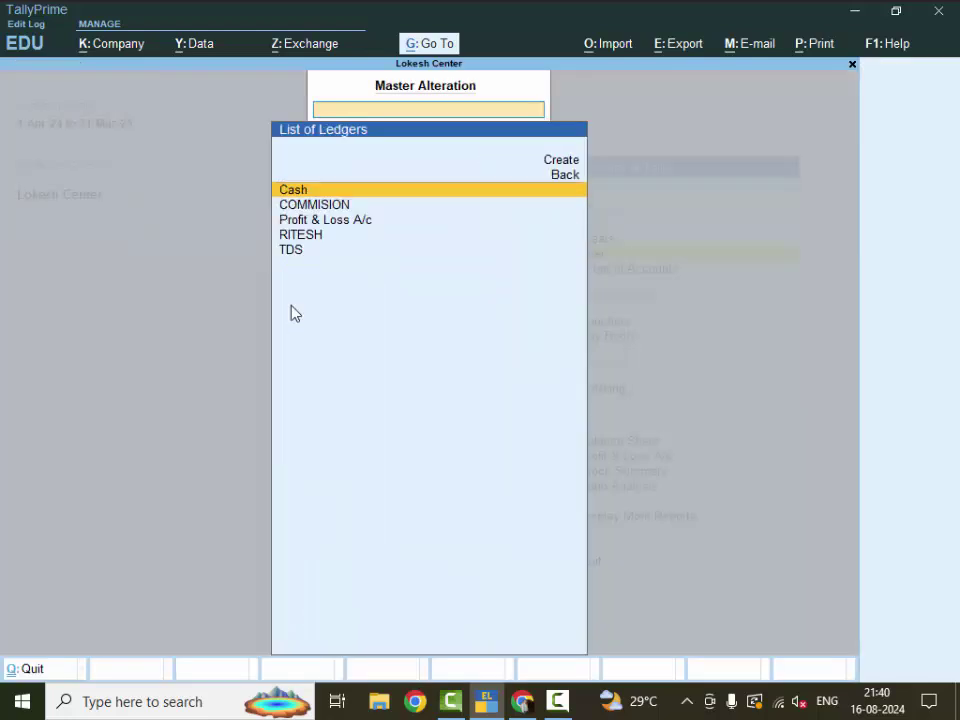
key(Down)
key(Return)
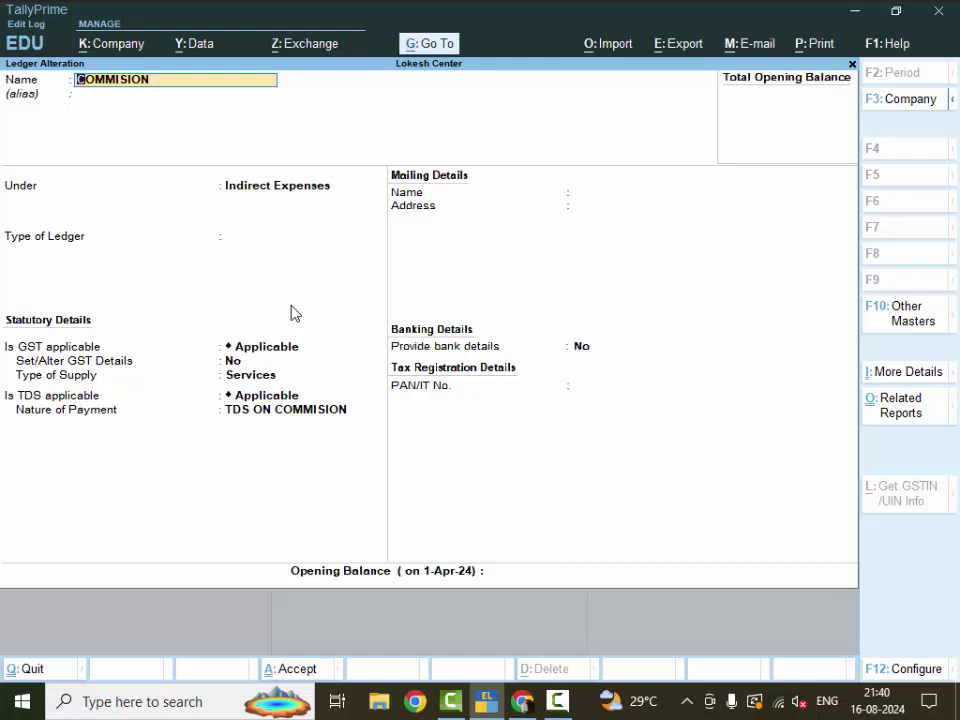
- Save COMMISION unchanged with Indirect Expenses and TDS ON COMMISION kept
key(Return)
key(Return)
key(Return)
key(Return)
key(Return)
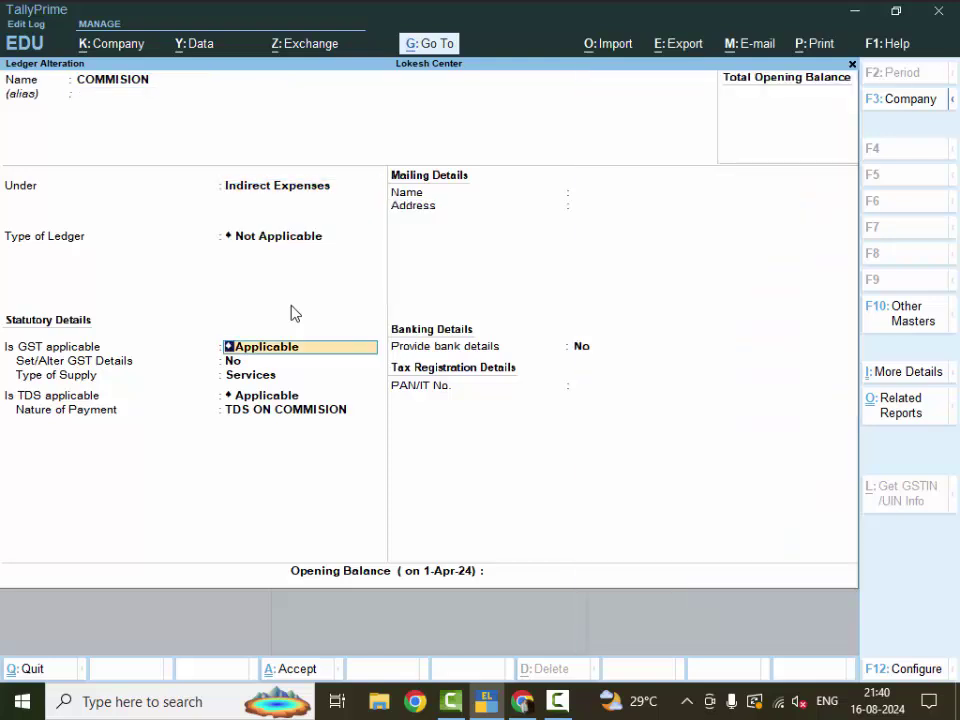
key(Return)
key(Return)
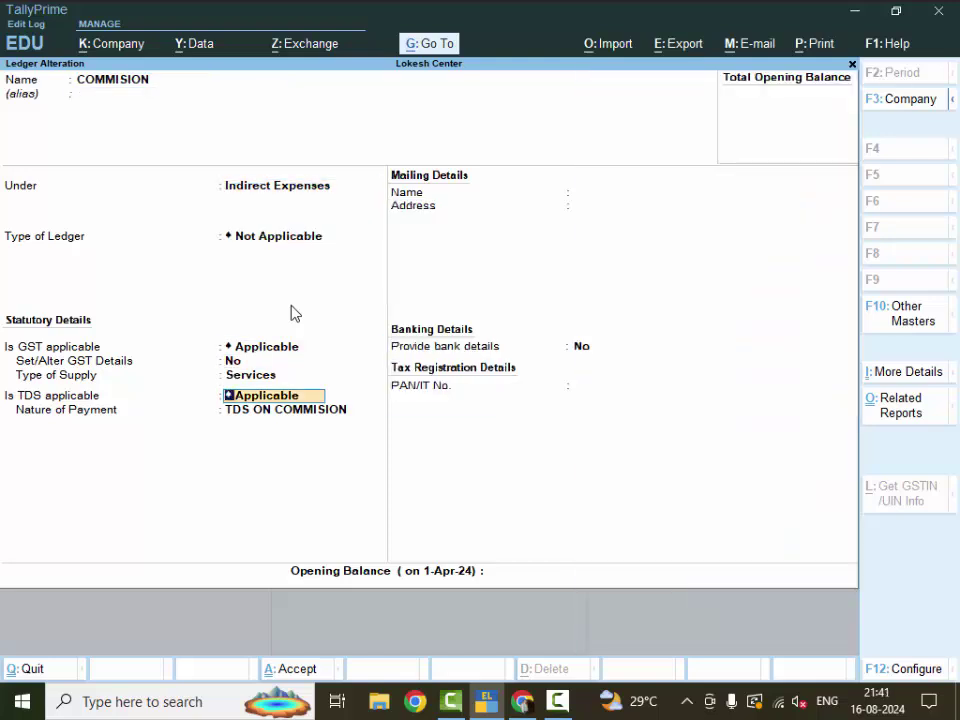
key(Return)
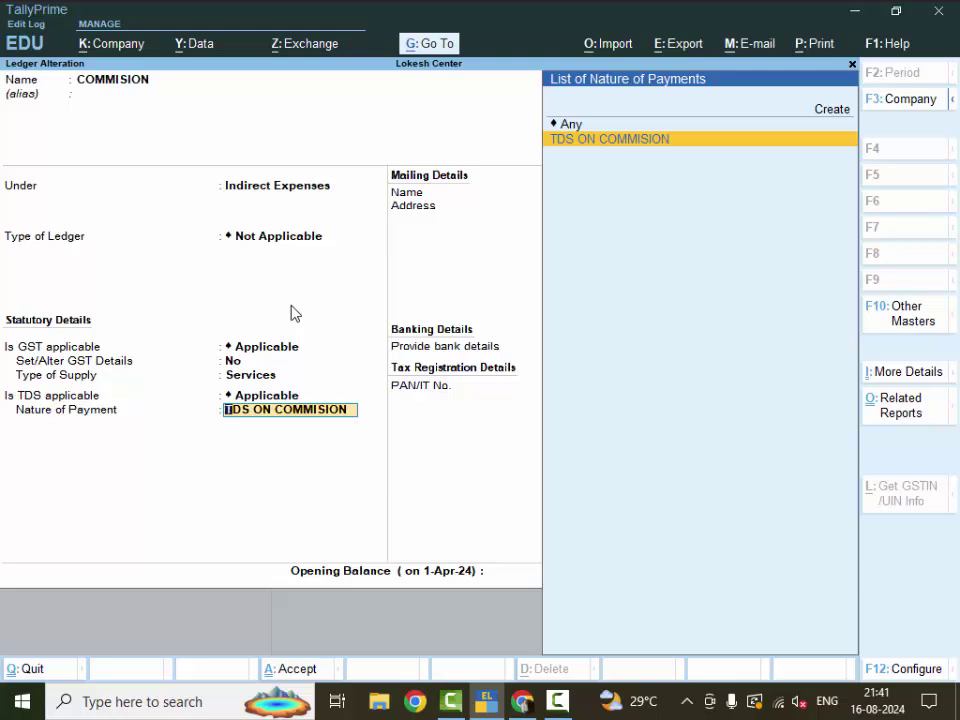
key(Return)
key(Return)
key(Return)
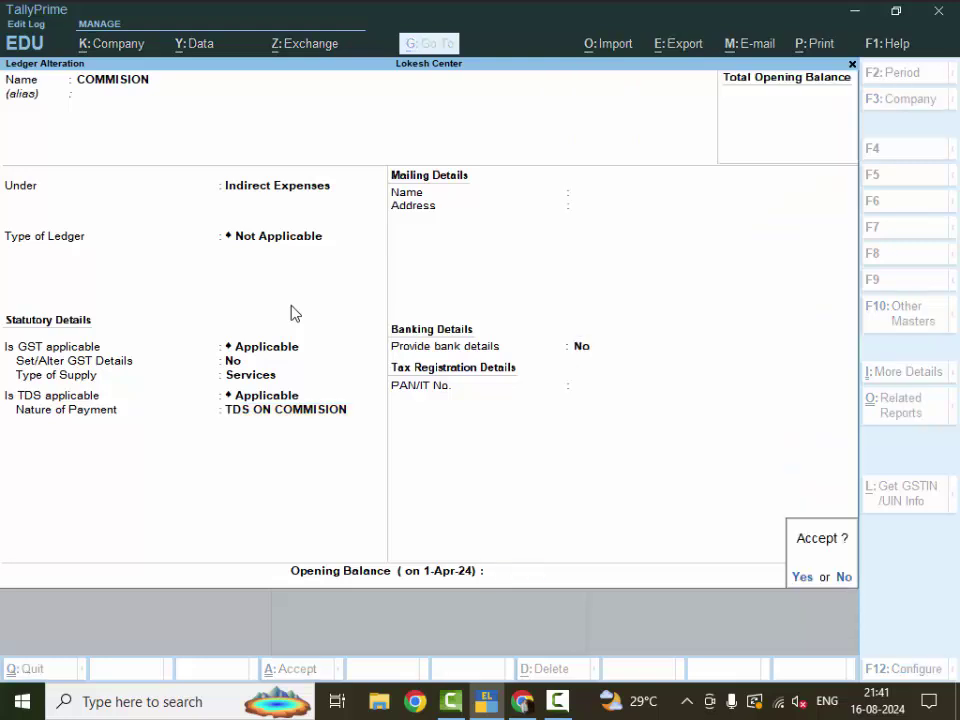
key(Return)
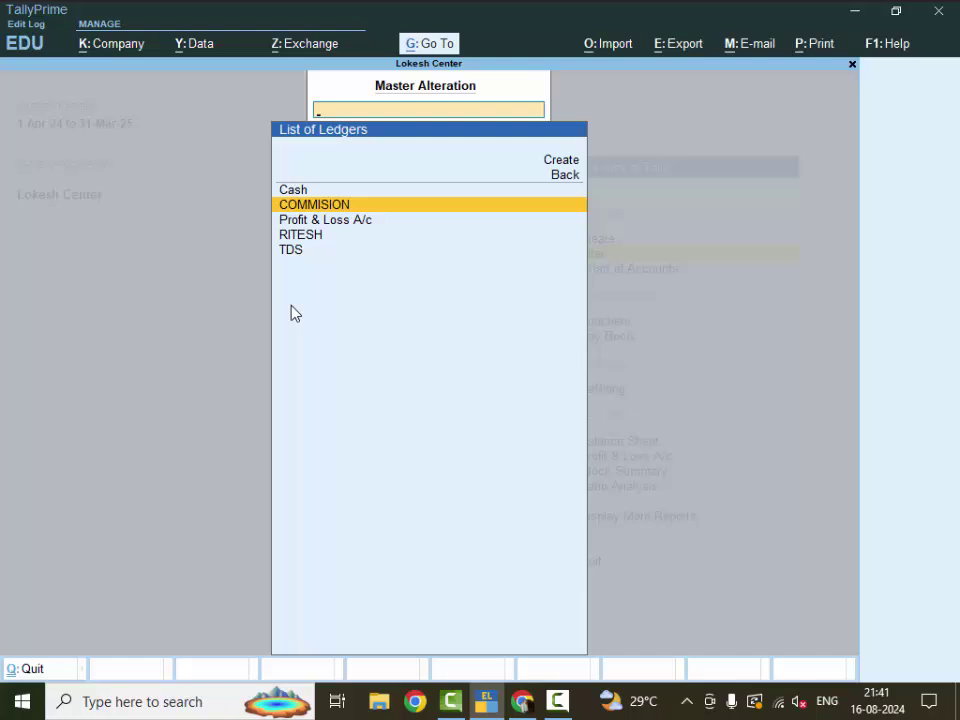
- Review the TDS ledger, keeping type TDS and nature TDS ON COMMISION, and save it
key(Down)
key(Down)
key(Down)
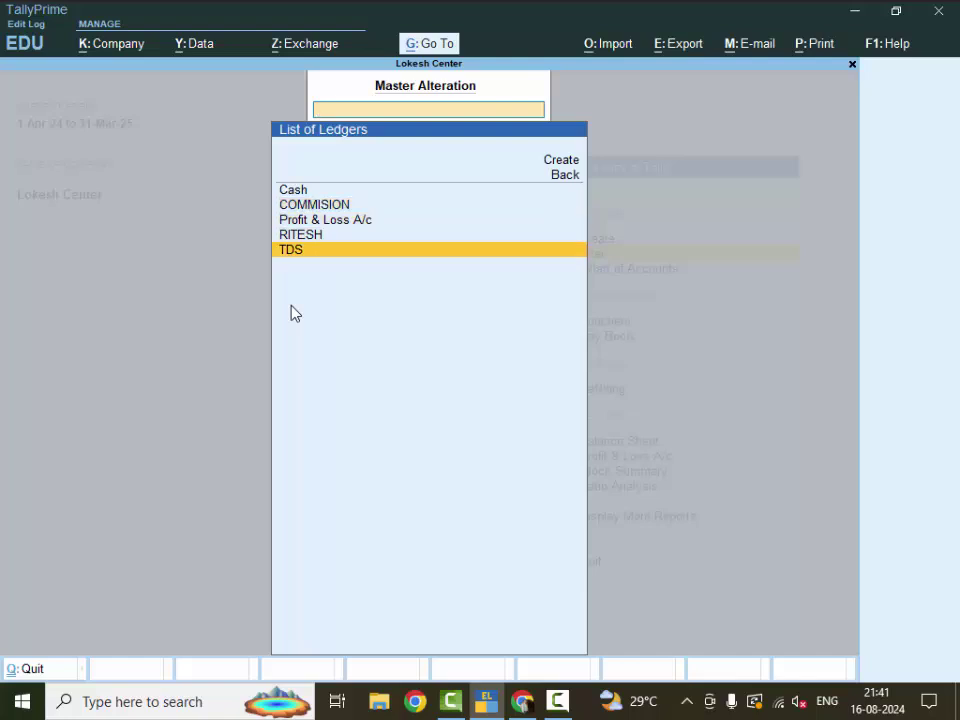
key(Return)
key(Return)
key(Return)
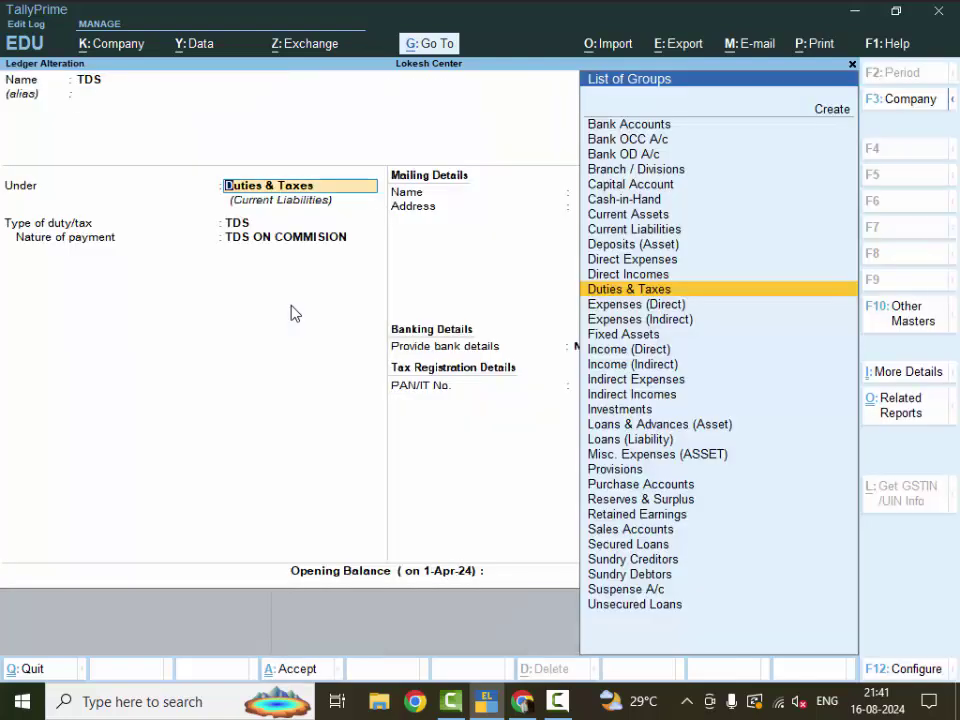
key(Return)
key(Return)
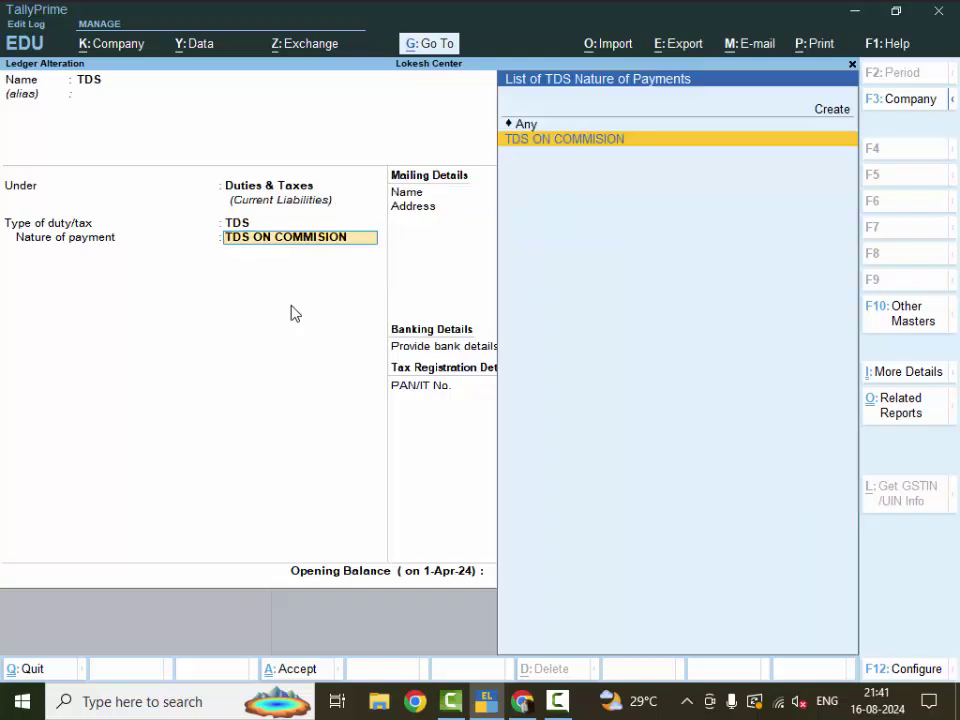
key(Return)
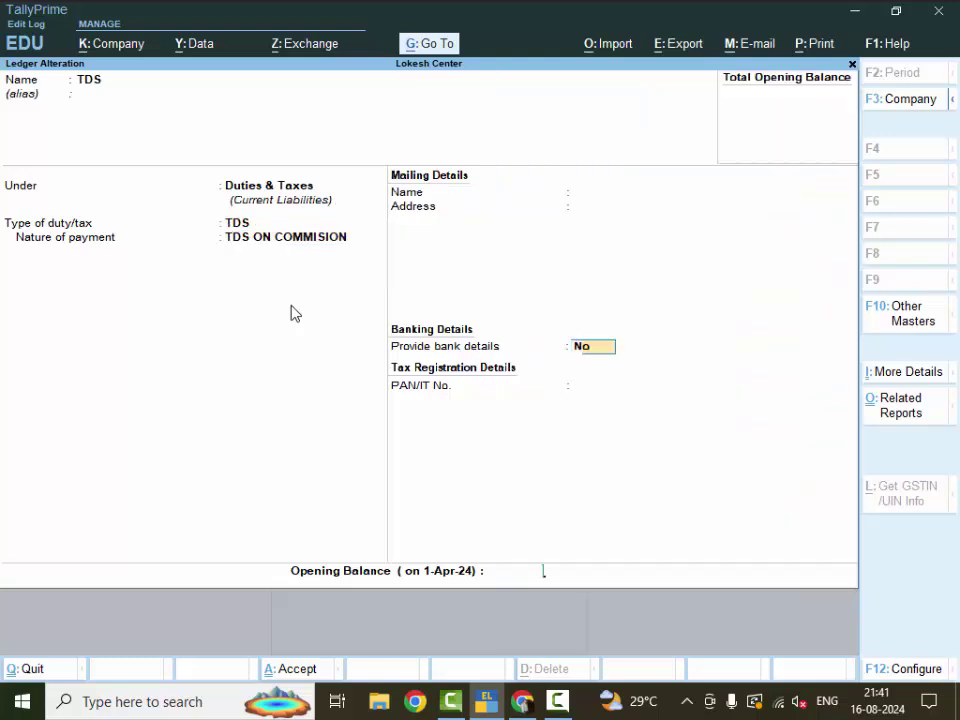
key(Return)
key(Return)
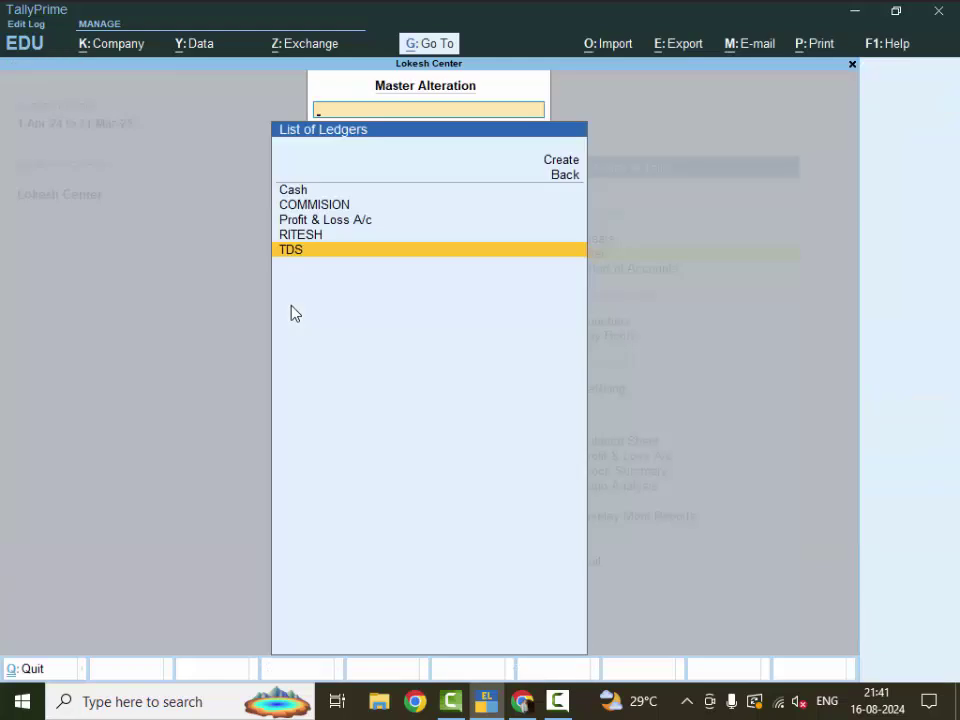
key(Up)
- Review the commission agent's ledger settings without saving any changes
key(Return)
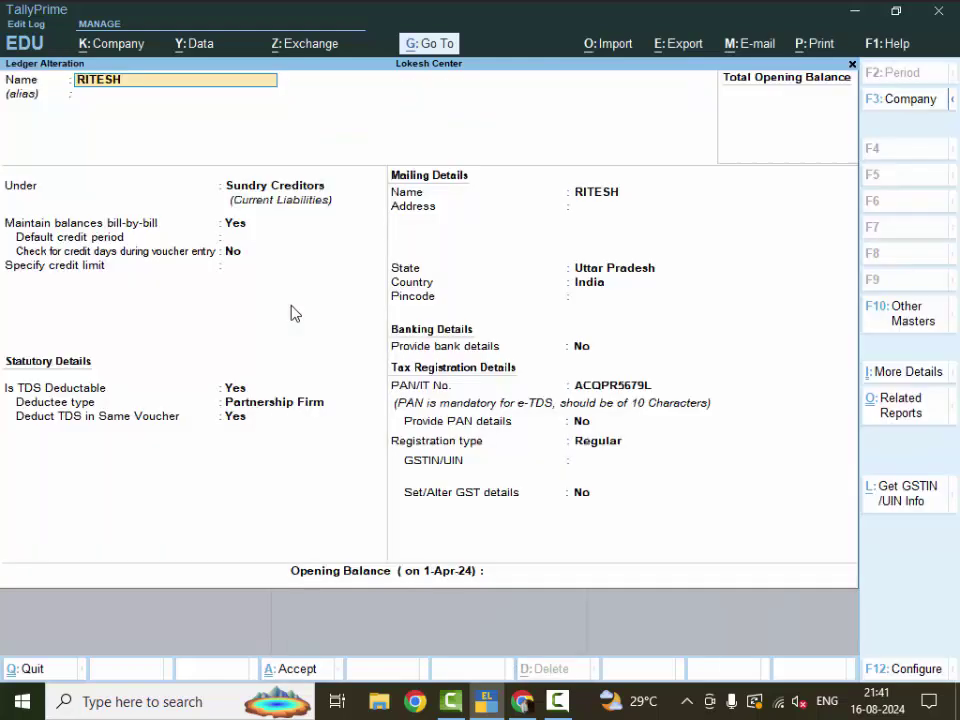
key(Return)
key(Return)
key(Return)
key(Return)
key(Return)
key(Return)
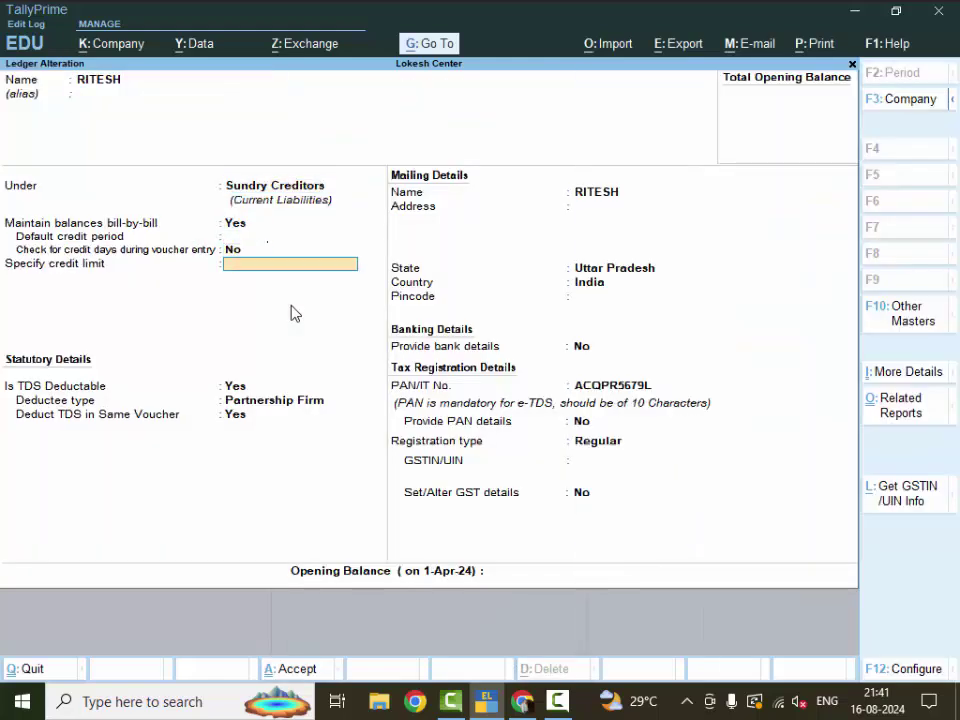
key(Return)
key(Return)
key(Return)
key(Return)
key(Return)
key(Return)
key(Return)
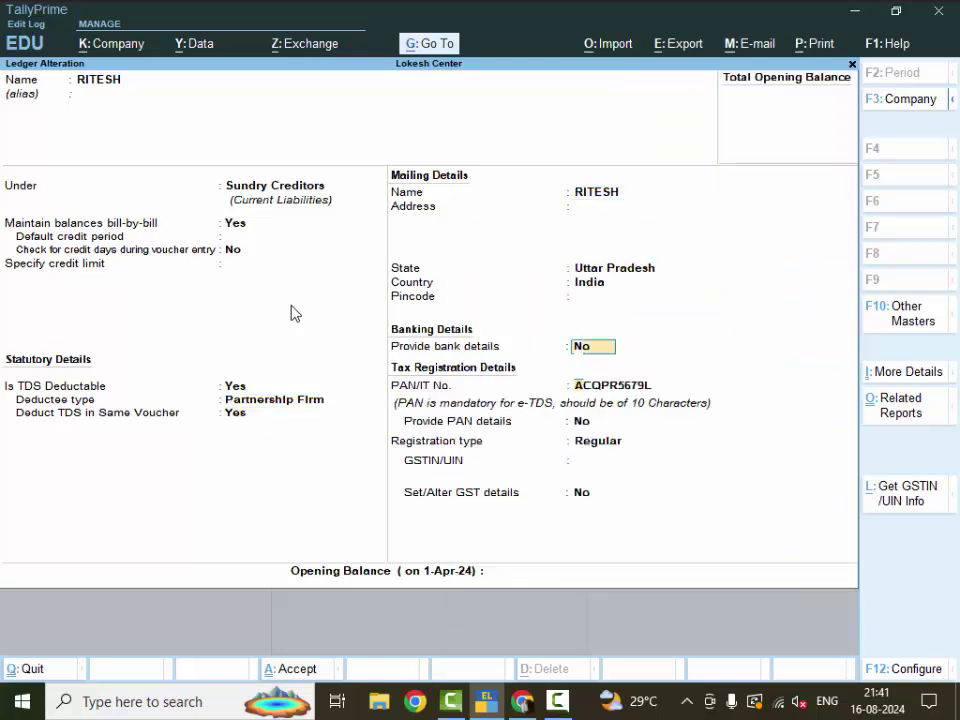
key(Return)
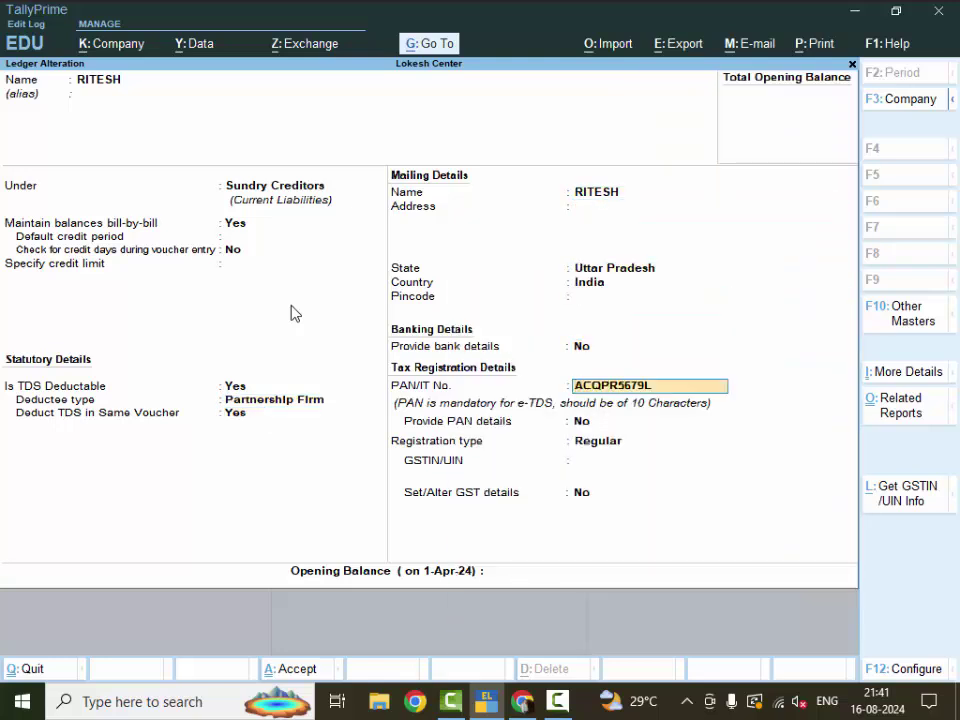
key(Return)
key(Return)
key(Return)
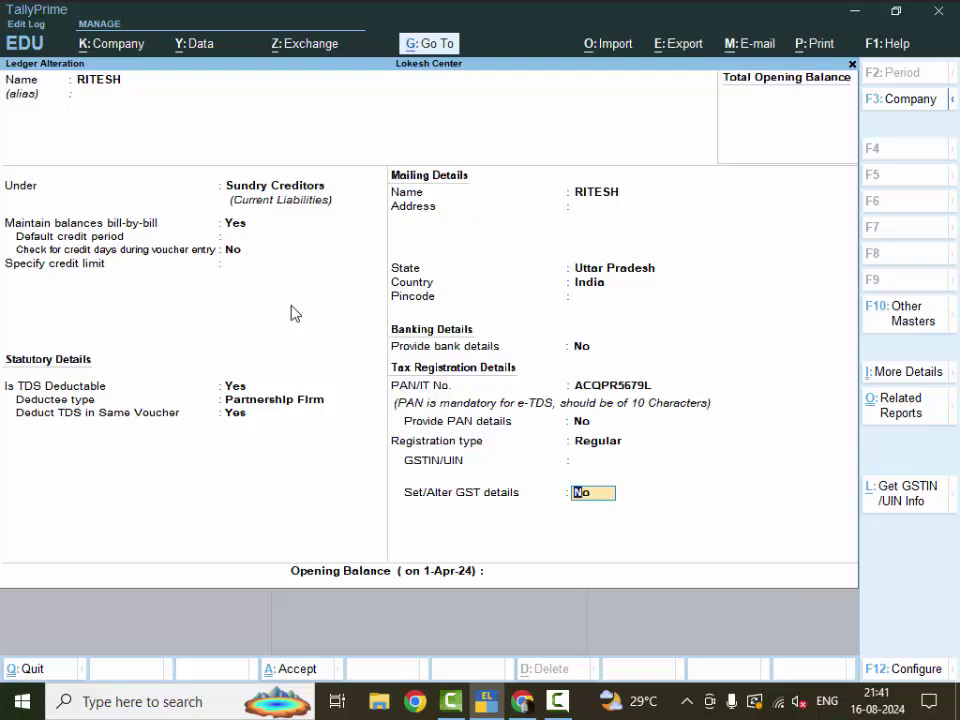
key(Return)
key(Return)
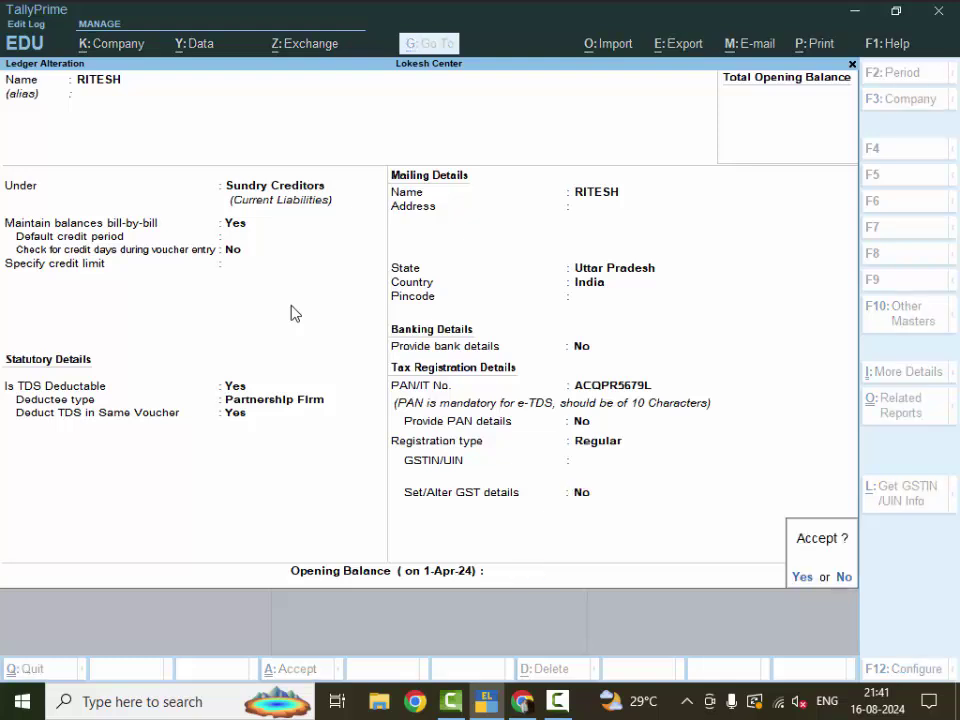
key(n)
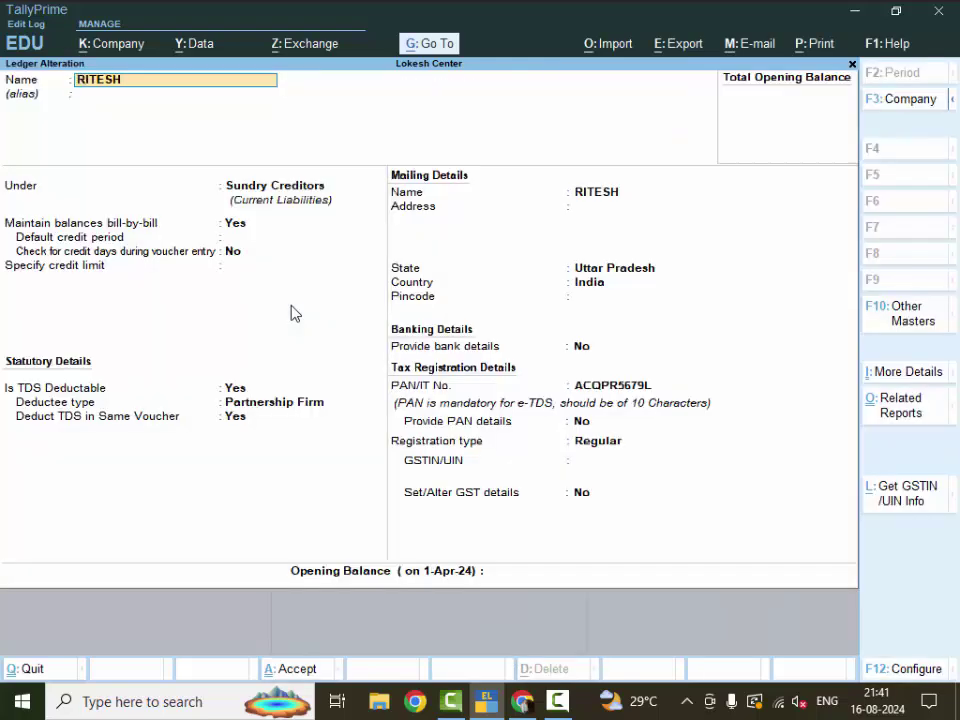